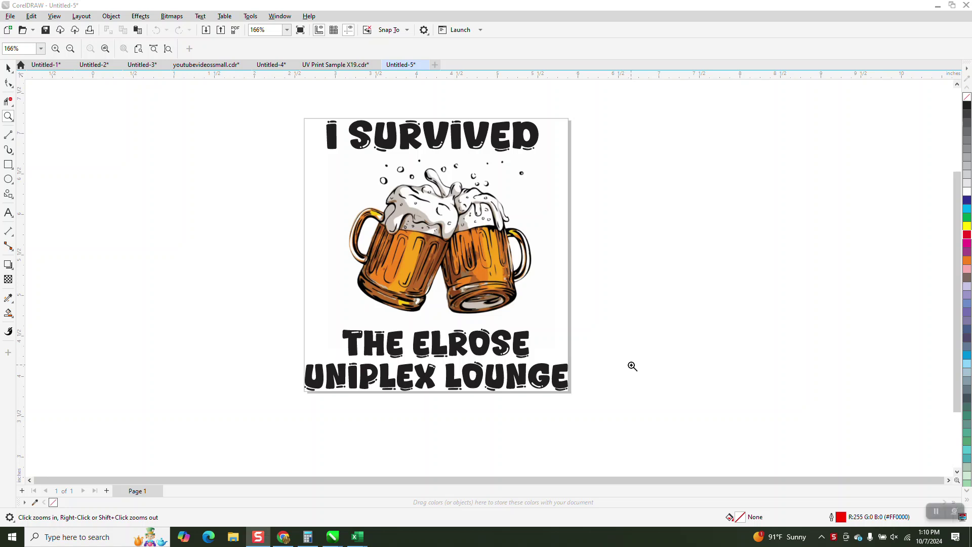
# - Zoom in on the sticker artwork and select all objects to check the design
pyautogui.moveTo(297, 114); pyautogui.dragTo(521, 378)
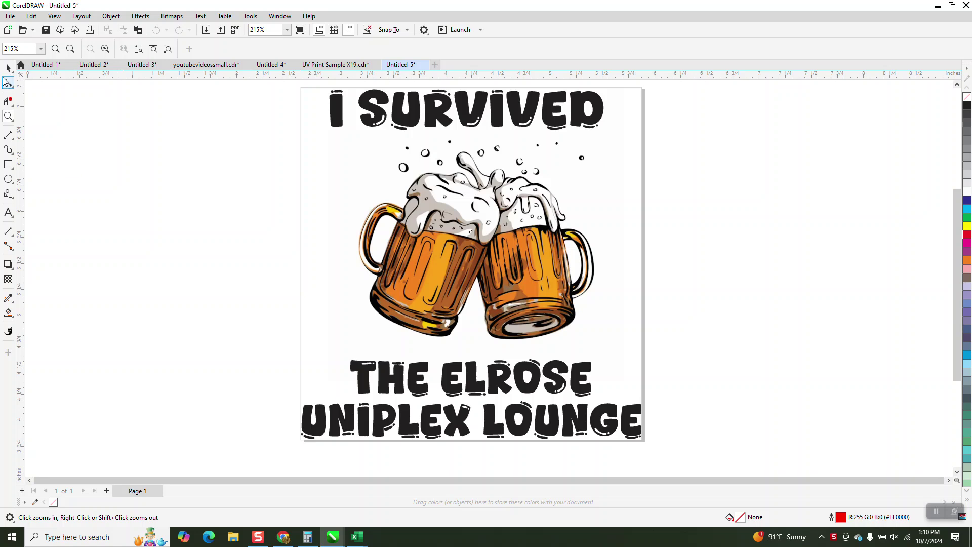
pyautogui.click(9, 68)
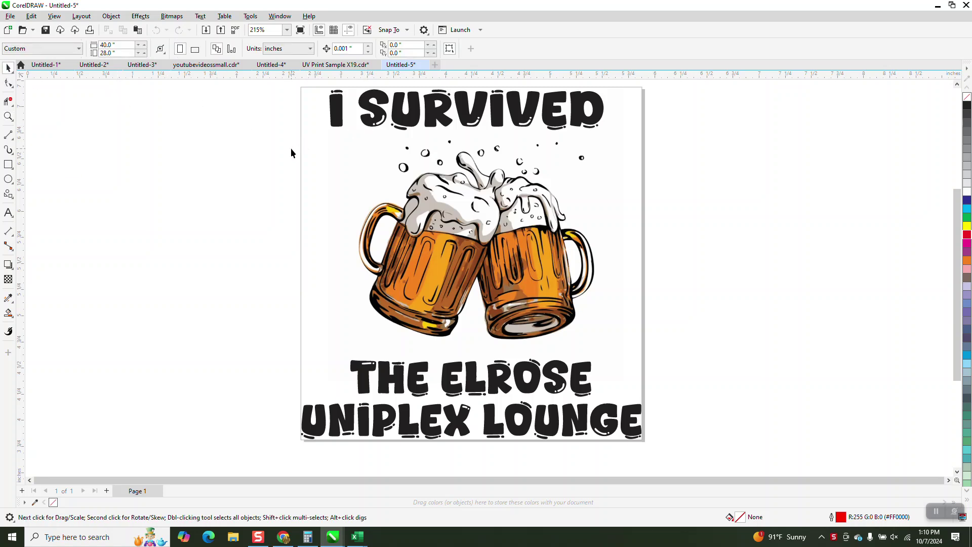
pyautogui.click(337, 117)
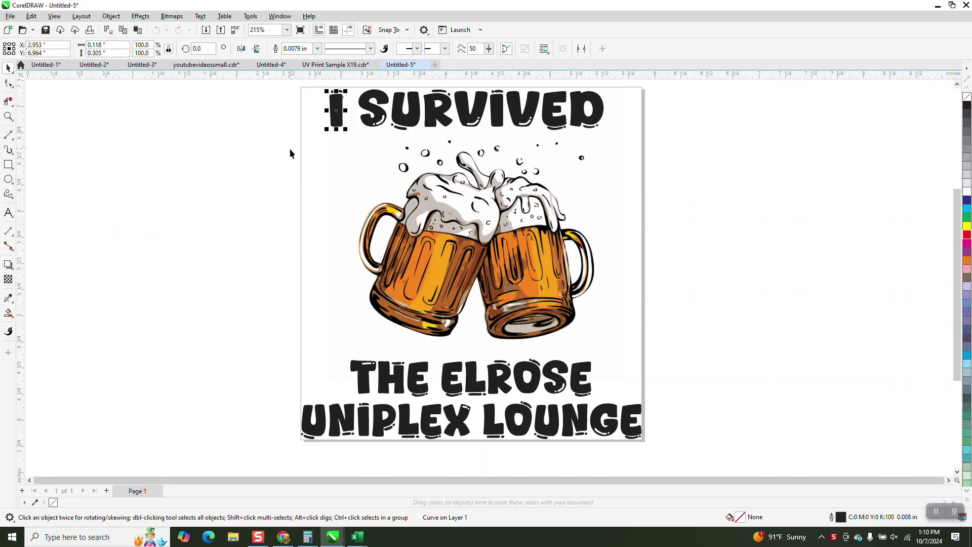
pyautogui.scroll(-2, 290, 153)
pyautogui.hotkey('ctrl', 'a')
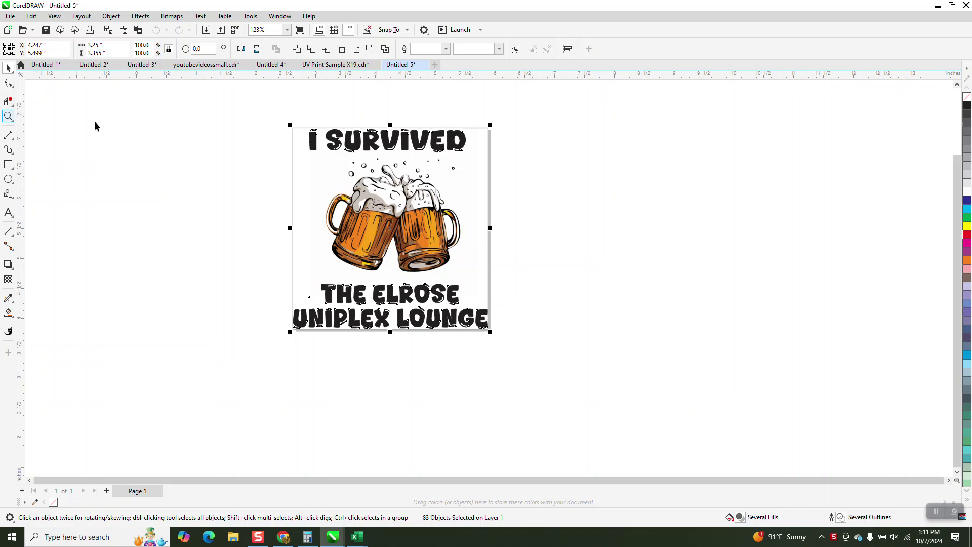
# - Zoom in so the whole beer-mug design fills the view
pyautogui.click(8, 116)
pyautogui.moveTo(264, 120); pyautogui.dragTo(581, 364)
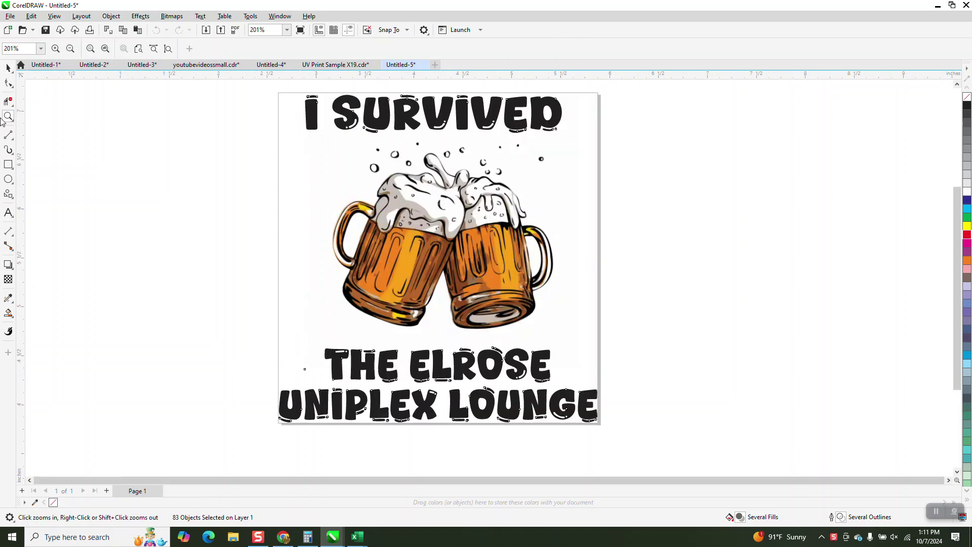
pyautogui.click(8, 165)
pyautogui.scroll(-1, 300, 198)
# - Draw a rectangle framing the whole design, fill it yellow, and send it to the back of the page
pyautogui.moveTo(268, 98); pyautogui.dragTo(569, 412)
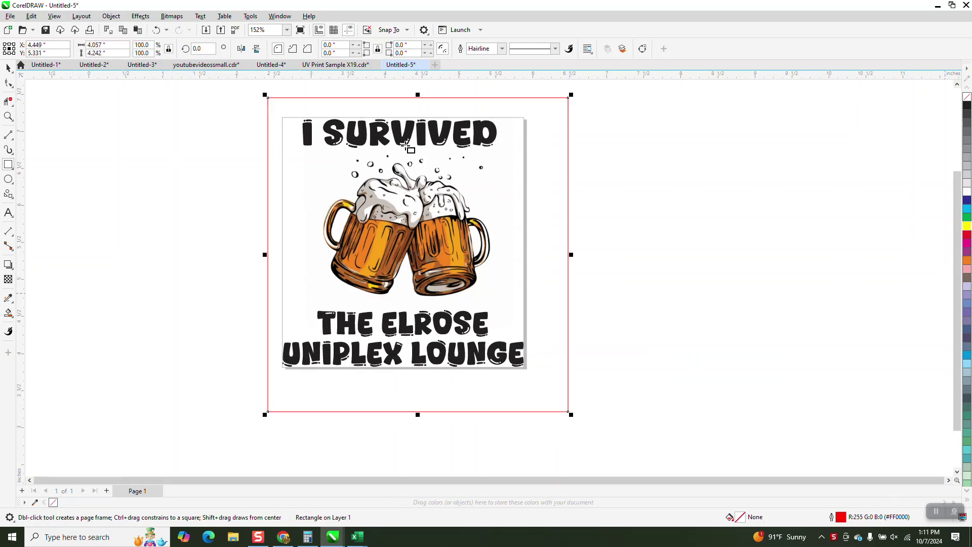
pyautogui.click(966, 229)
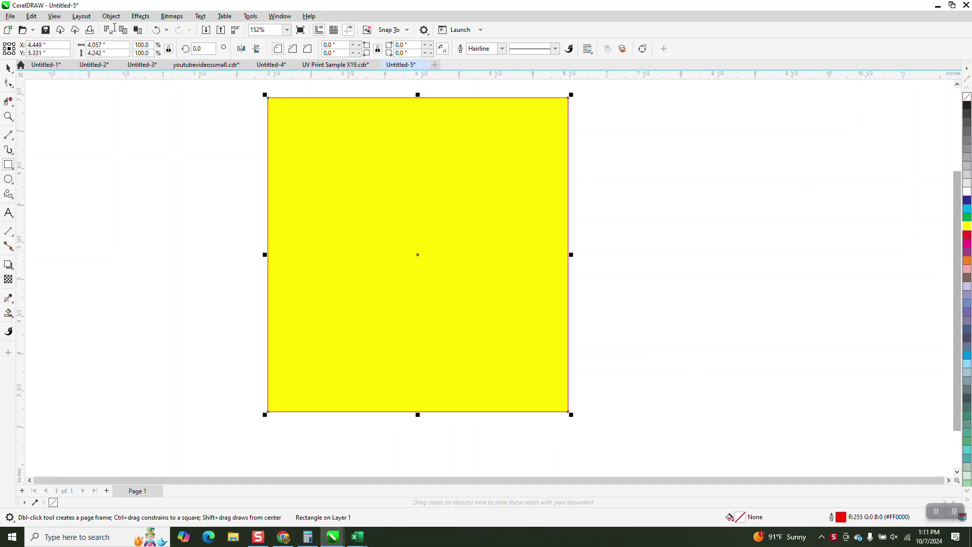
pyautogui.click(111, 16)
pyautogui.moveTo(126, 177)
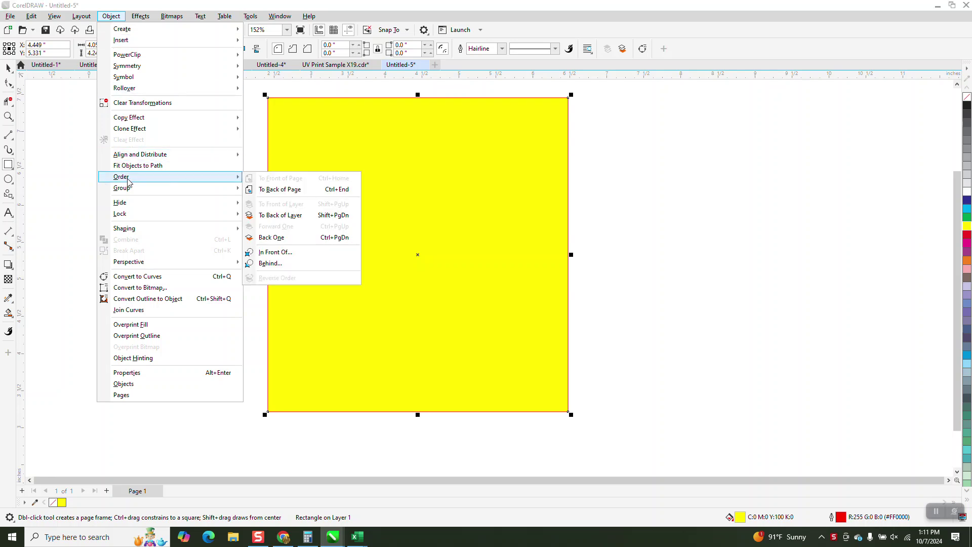
pyautogui.click(253, 189)
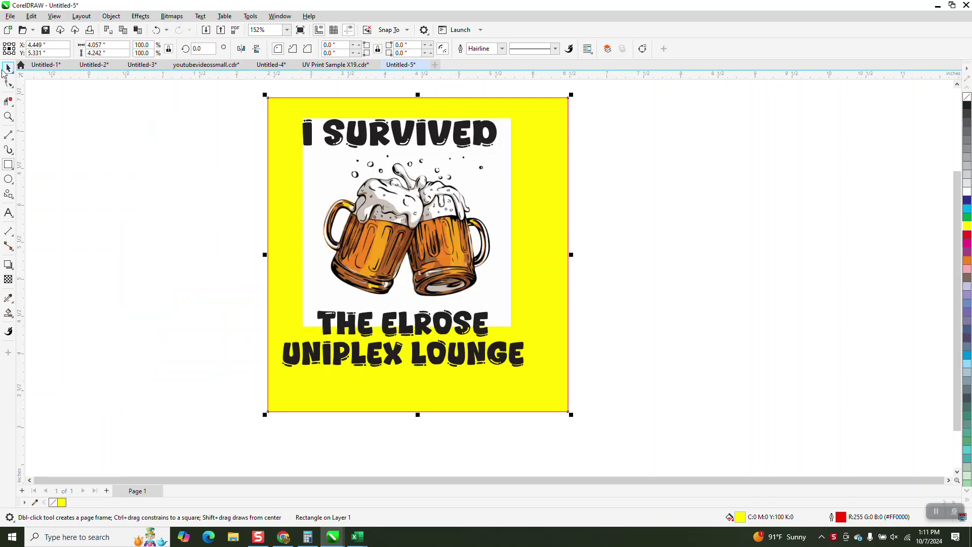
# - Zoom in closely on the beer foam to inspect it, then zoom back out
pyautogui.click(8, 68)
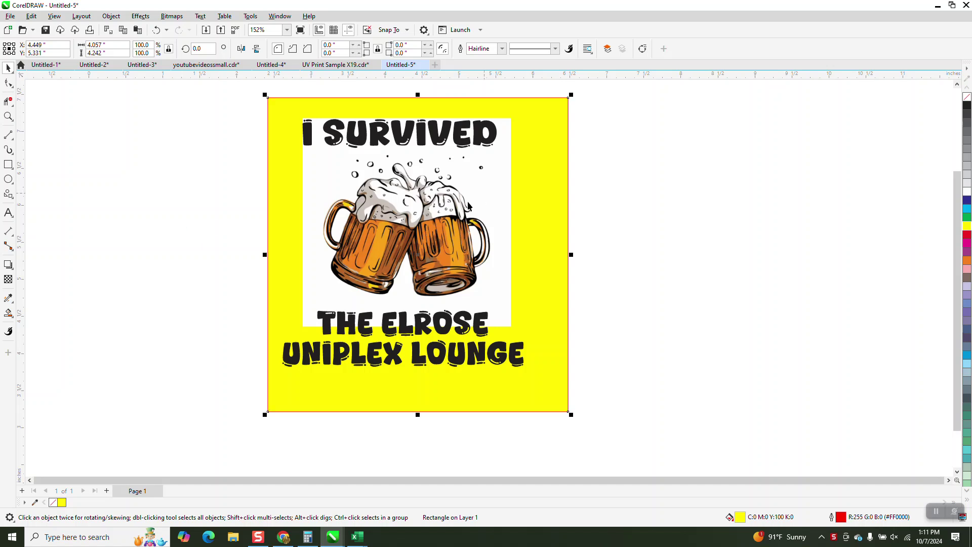
pyautogui.click(8, 116)
pyautogui.moveTo(373, 177); pyautogui.dragTo(495, 228)
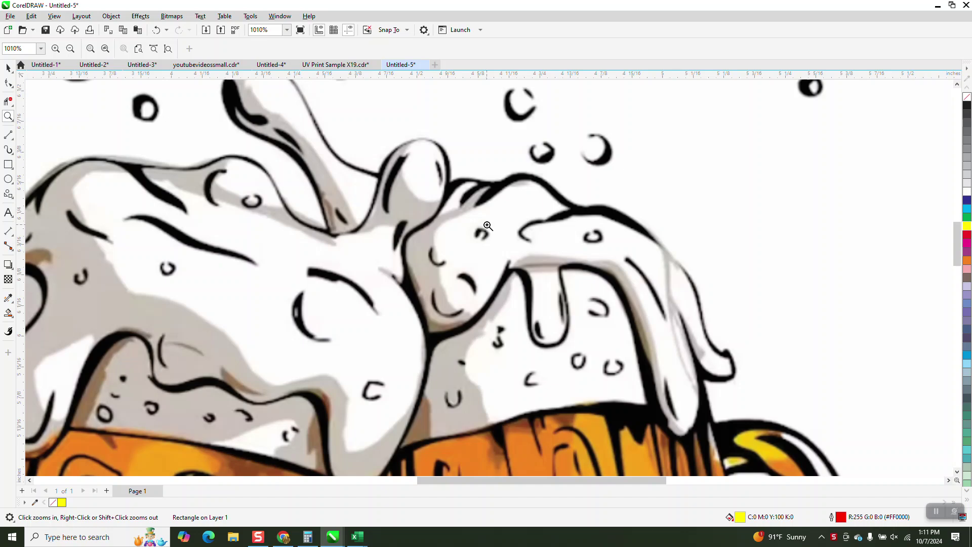
pyautogui.scroll(-4, 446, 214)
pyautogui.scroll(-1, 445, 214)
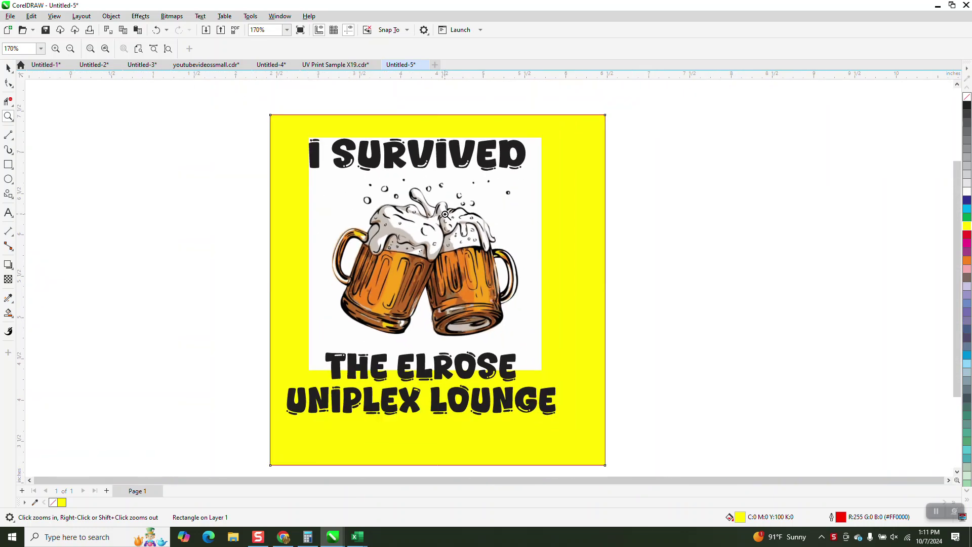
# - Try moving the I SURVIVED letters and raise the horizontal guideline, undoing the stray moves
pyautogui.click(8, 67)
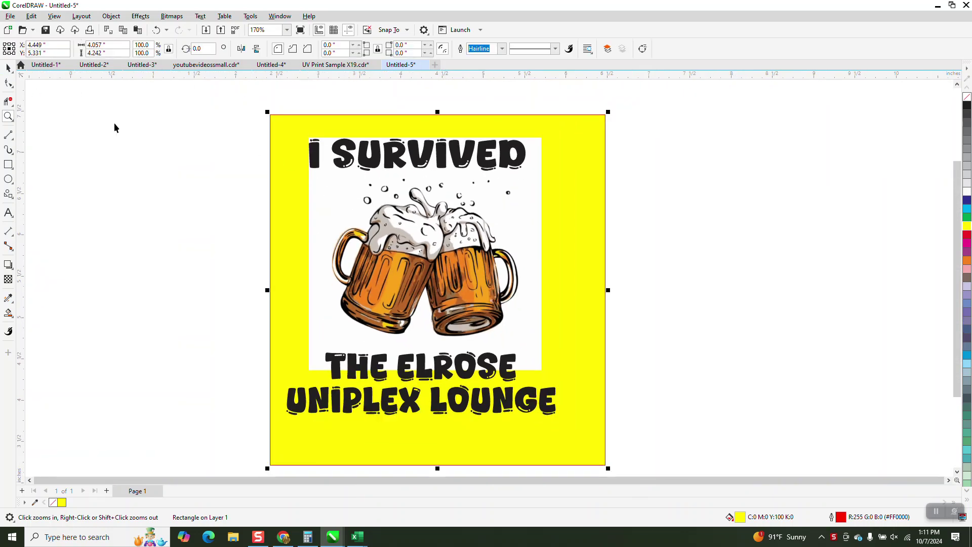
pyautogui.click(316, 156)
pyautogui.moveTo(316, 156); pyautogui.dragTo(247, 159)
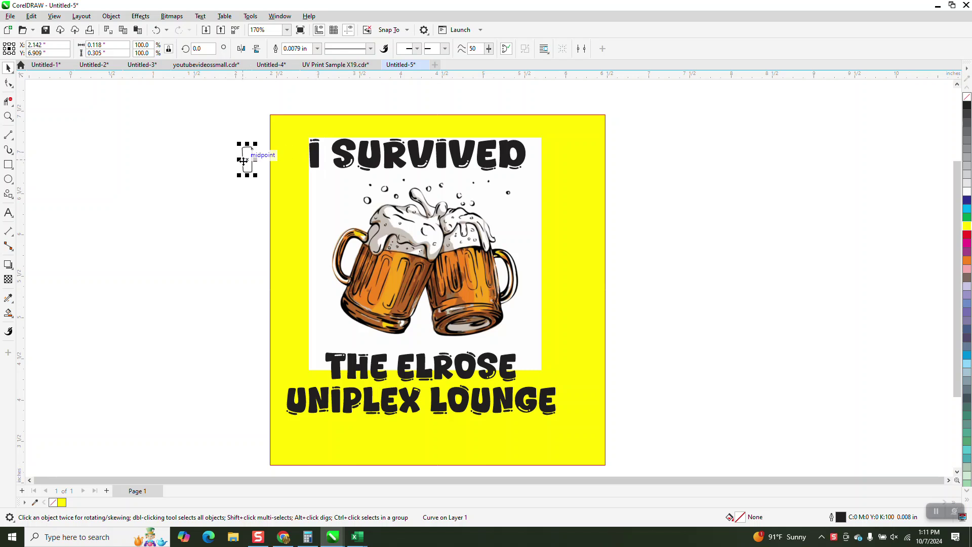
pyautogui.click(156, 30)
pyautogui.moveTo(487, 147); pyautogui.dragTo(313, 100)
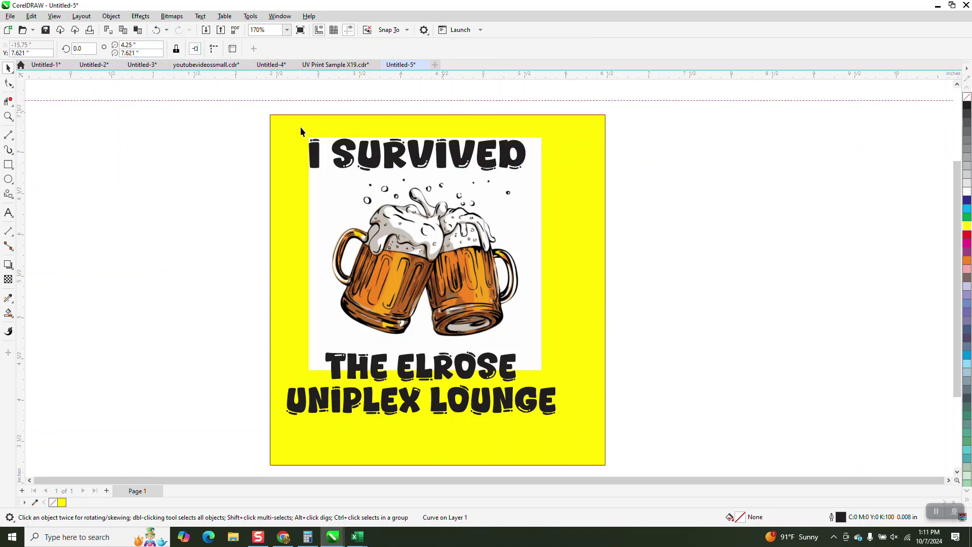
pyautogui.moveTo(267, 120); pyautogui.dragTo(749, 194)
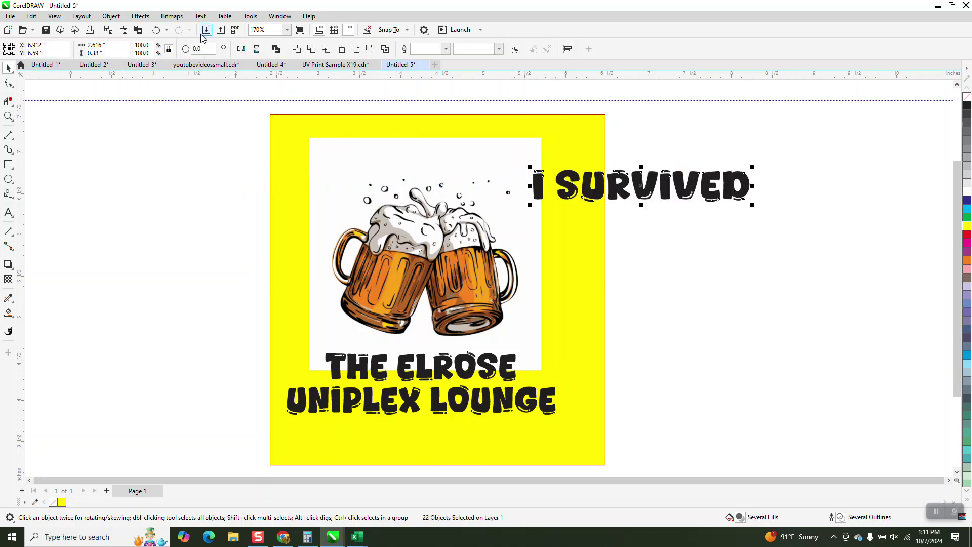
pyautogui.click(156, 29)
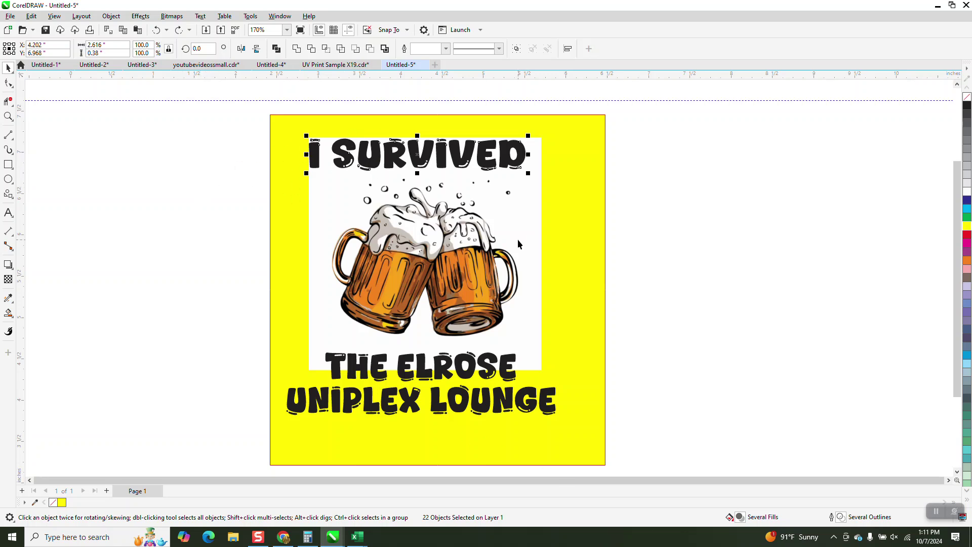
# - Set the nudge distance to 4 inches and shift I SURVIVED right off the page
pyautogui.click(429, 123)
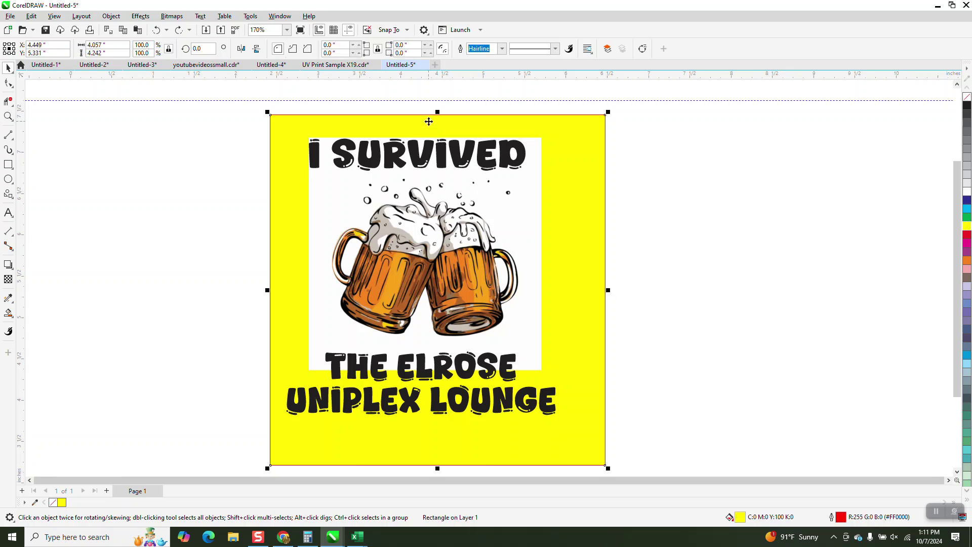
pyautogui.click(427, 97)
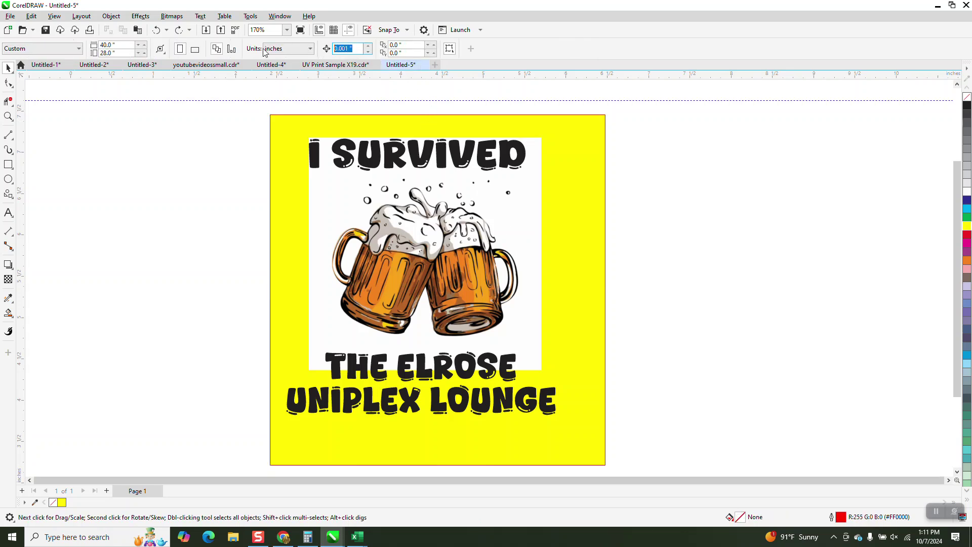
pyautogui.write('4')
pyautogui.moveTo(251, 142); pyautogui.dragTo(557, 181)
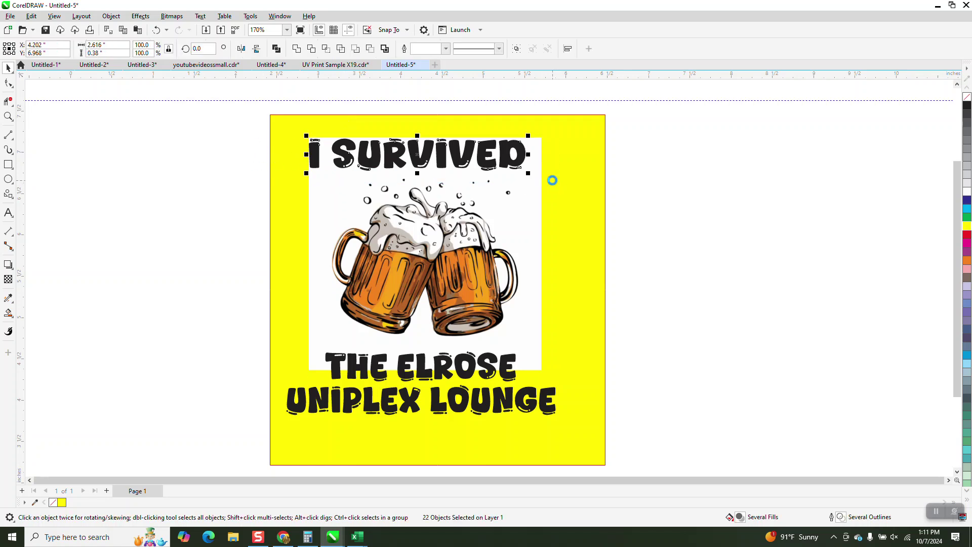
pyautogui.press('Right')
# - Shift THE ELROSE UNIPLEX LOUNGE text 4 inches right off the page, undoing a stray rectangle move
pyautogui.moveTo(270, 359); pyautogui.dragTo(601, 447)
pyautogui.click(157, 29)
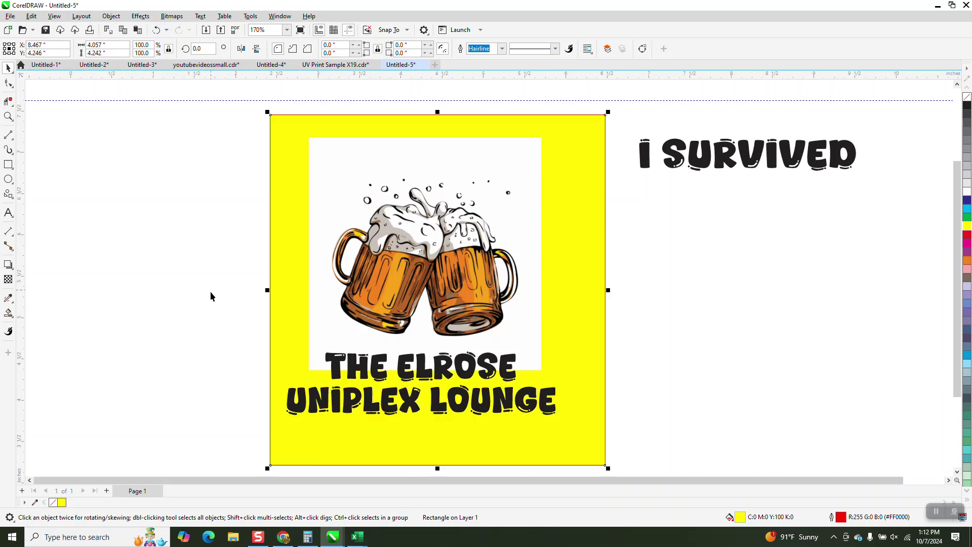
pyautogui.moveTo(213, 329); pyautogui.dragTo(330, 414)
pyautogui.moveTo(564, 426); pyautogui.dragTo(636, 458)
pyautogui.press('Right')
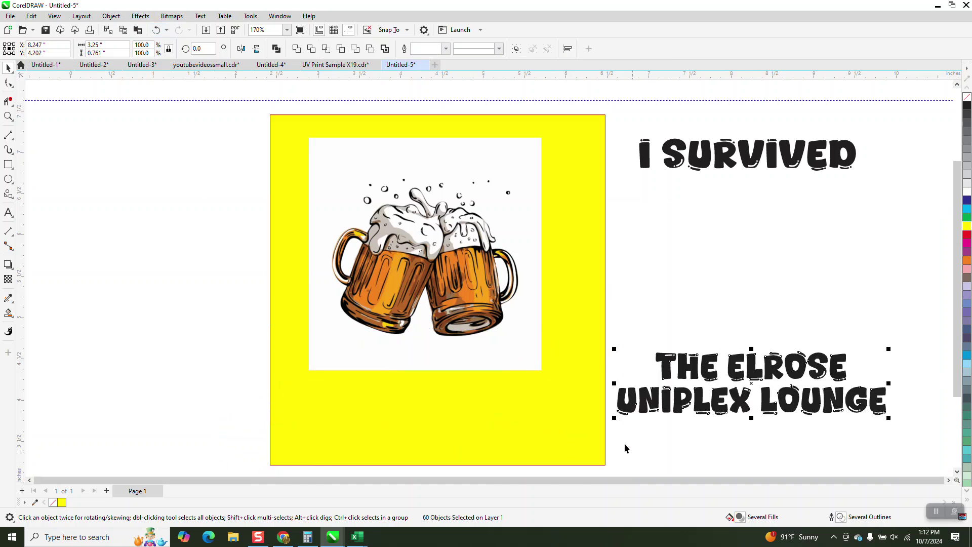
# - Duplicate the beer-mug bitmap 4 inches left, then Outline Trace the original as Clipart
pyautogui.click(444, 251)
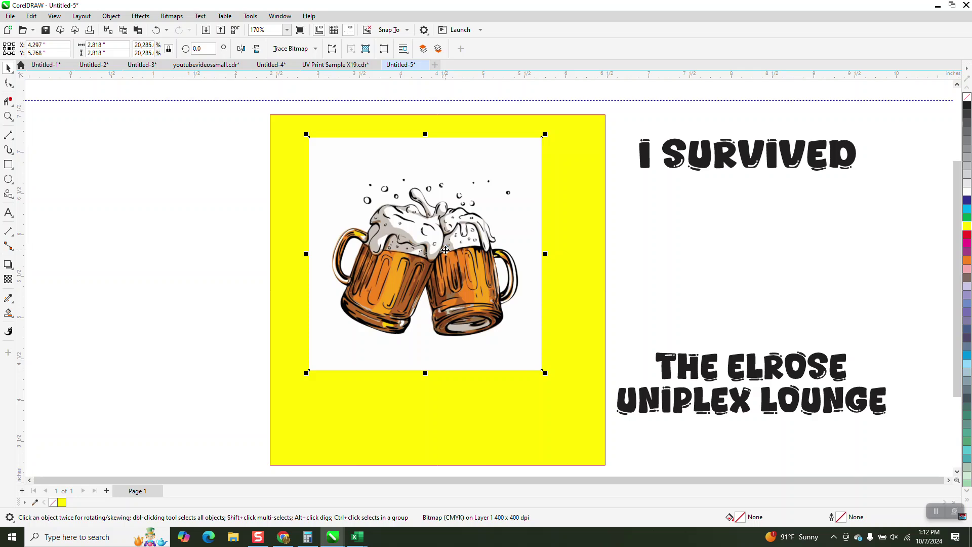
pyautogui.hotkey('ctrl', 'd')
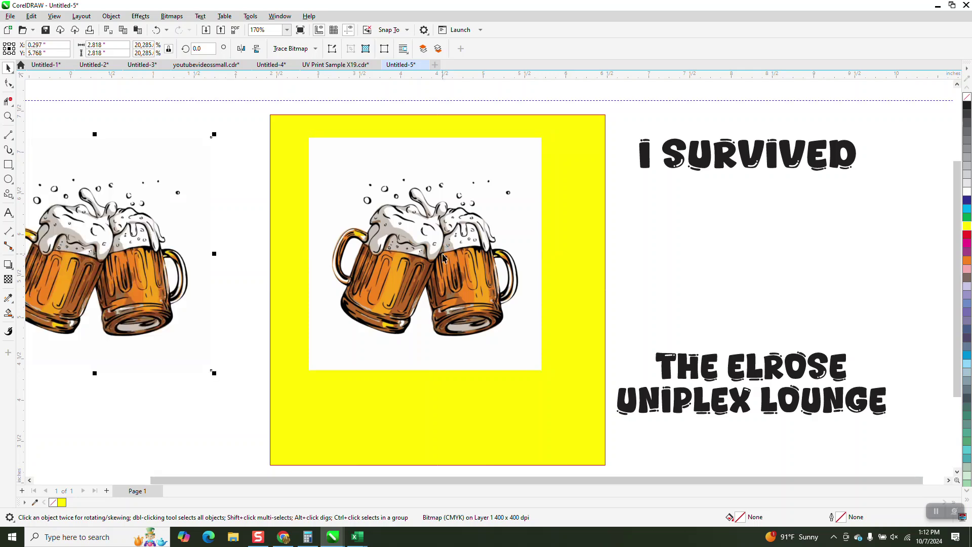
pyautogui.click(415, 229)
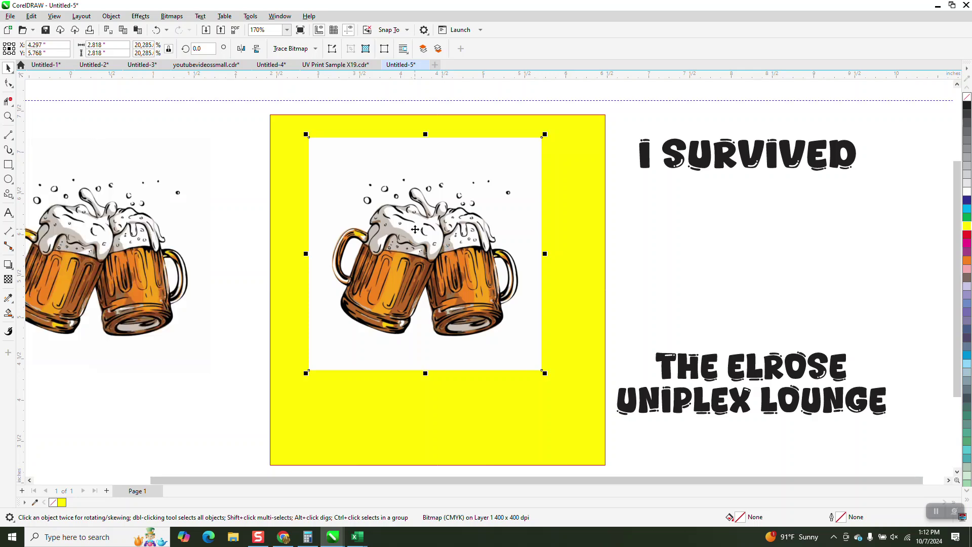
pyautogui.click(315, 48)
pyautogui.moveTo(313, 85)
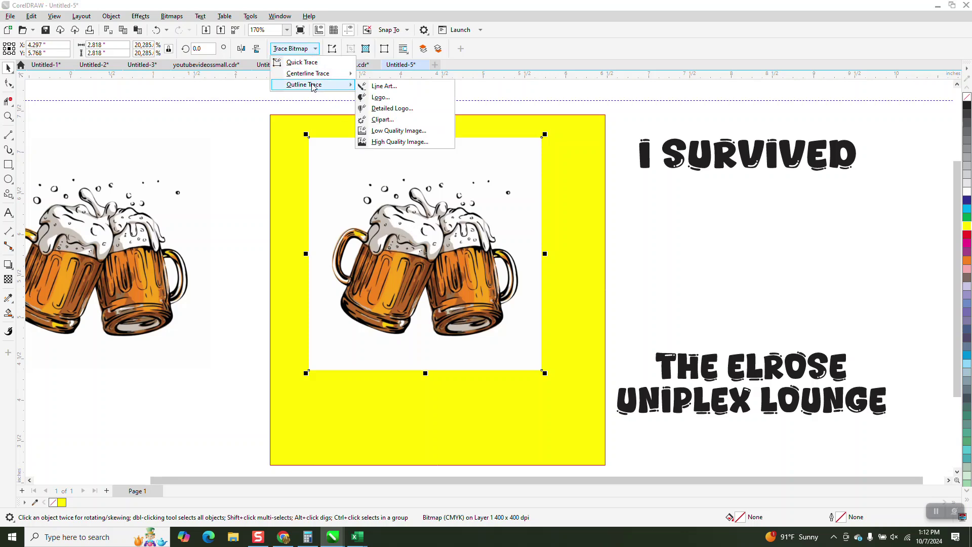
pyautogui.click(380, 122)
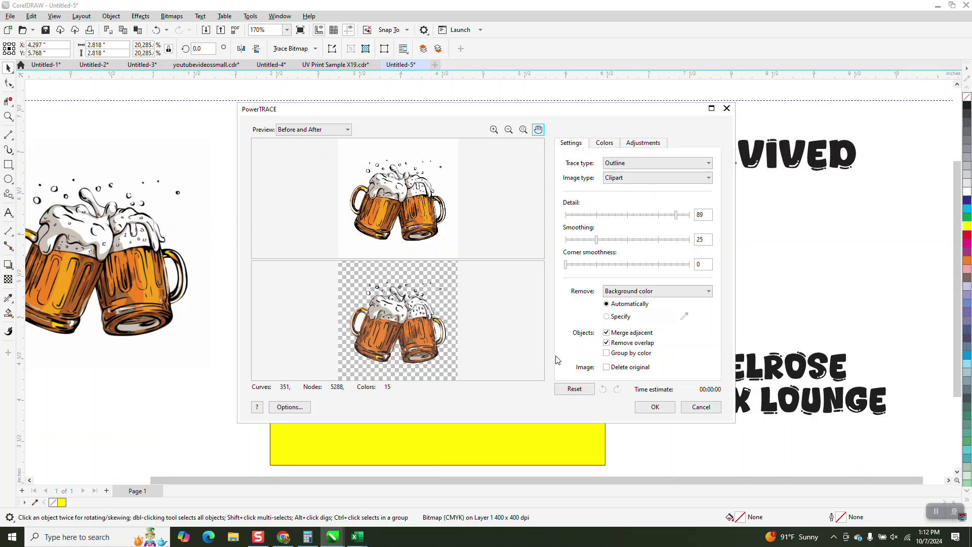
pyautogui.click(654, 408)
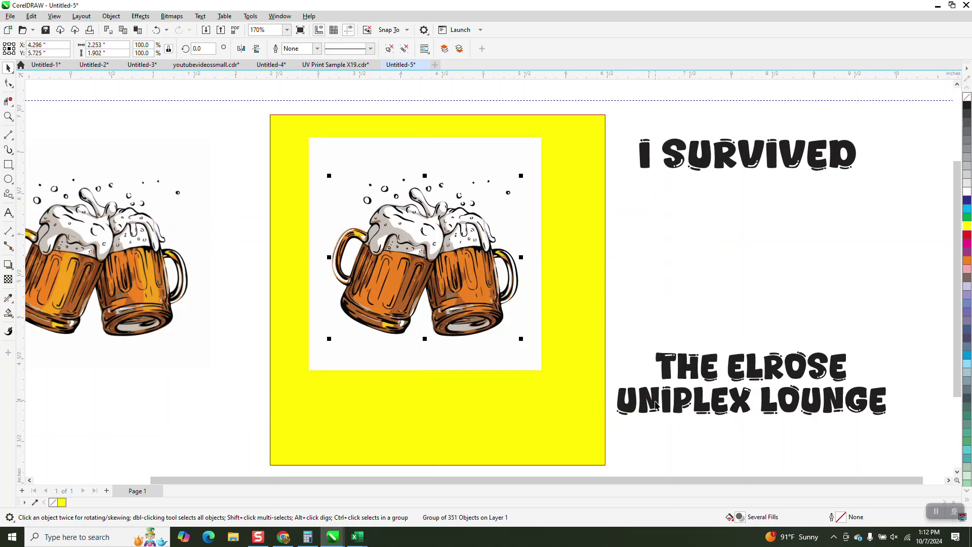
# - Replace the mug picture in the yellow panel with the I SURVIVED design nudged in from the side
pyautogui.click(8, 116)
pyautogui.moveTo(728, 188); pyautogui.dragTo(804, 237)
pyautogui.scroll(-5, 805, 236)
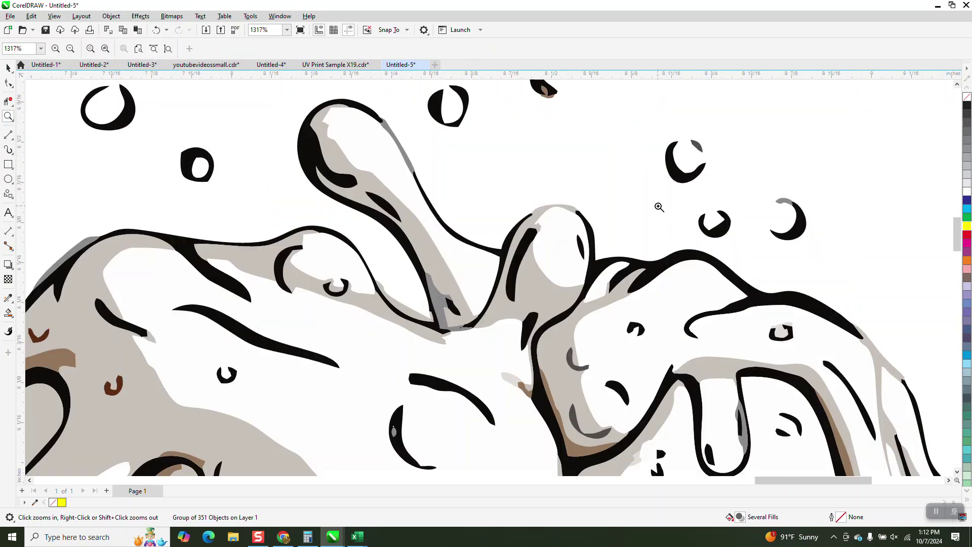
pyautogui.scroll(-2, 582, 188)
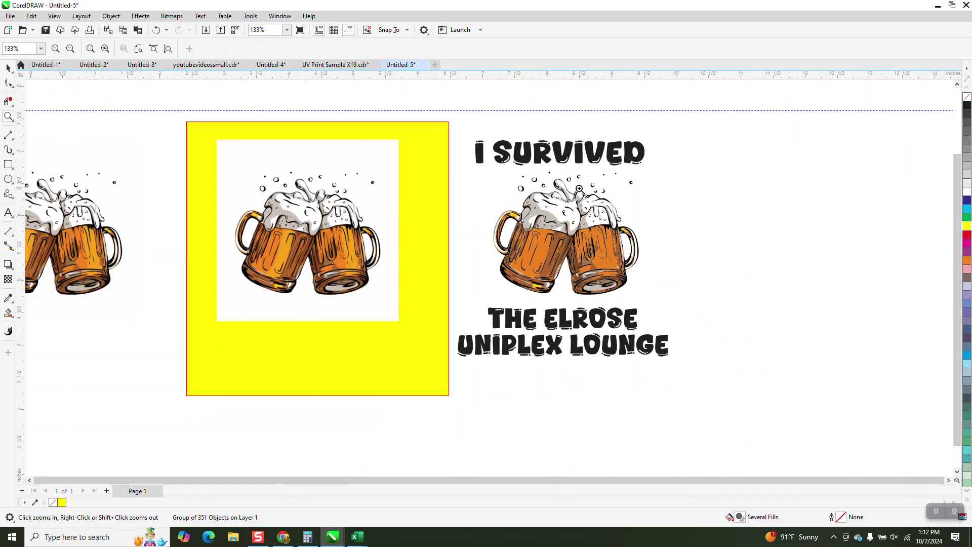
pyautogui.click(8, 67)
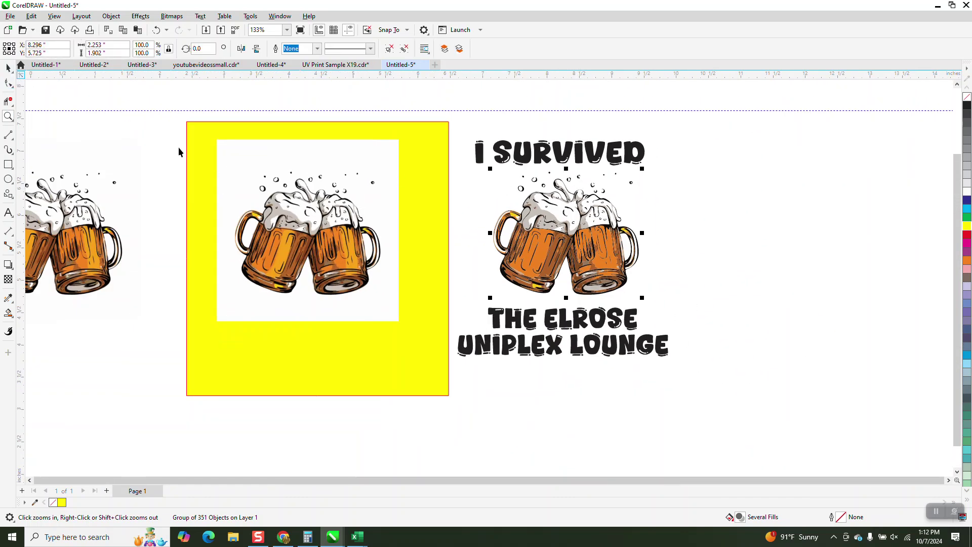
pyautogui.click(332, 249)
pyautogui.hotkey('ctrl', 'z')
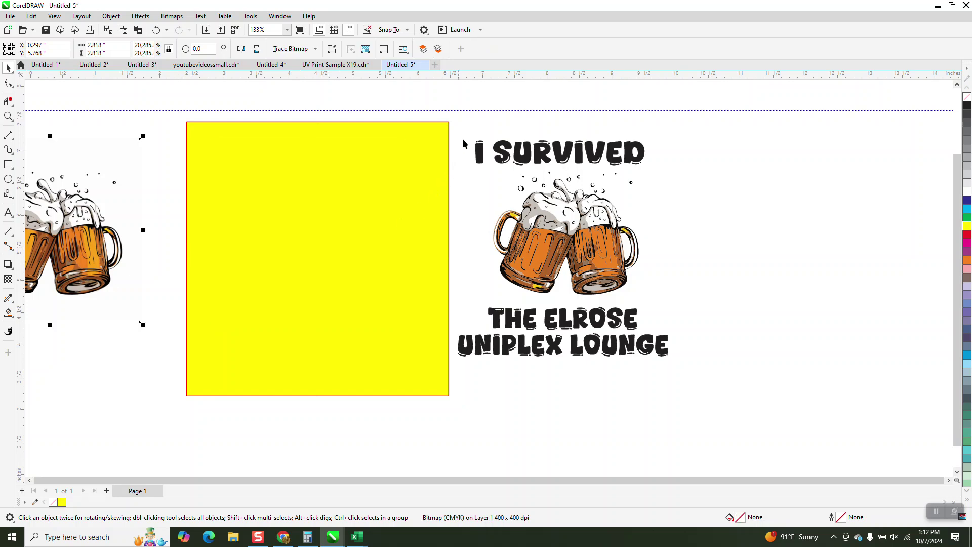
pyautogui.moveTo(719, 432); pyautogui.dragTo(441, 413)
pyautogui.hotkey('ctrl', 'z')
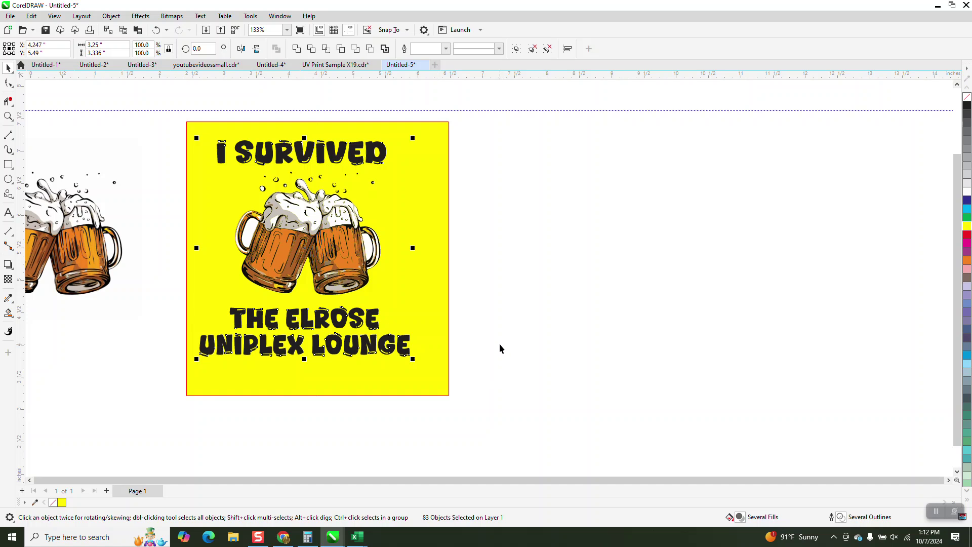
# - Ungroup the traced beer-mug artwork group
pyautogui.click(439, 267)
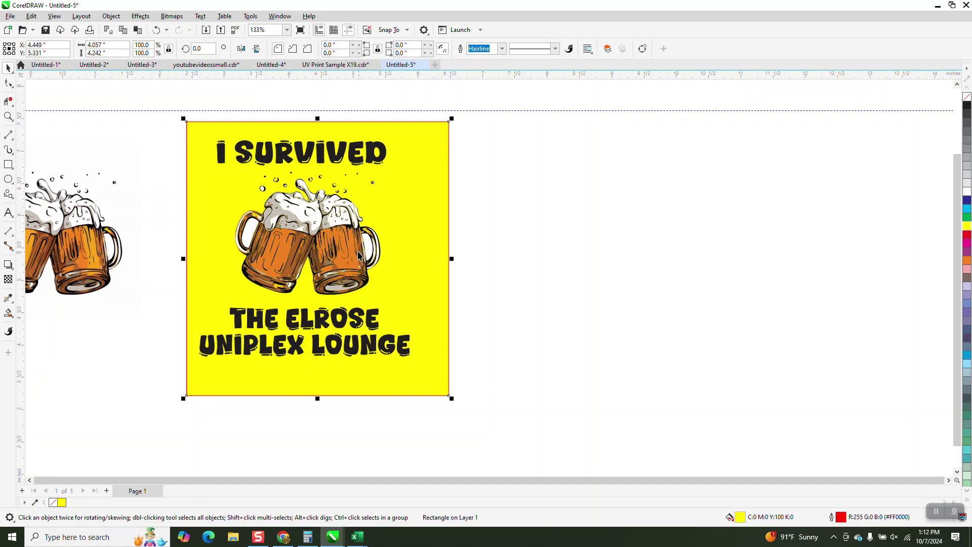
pyautogui.click(342, 251)
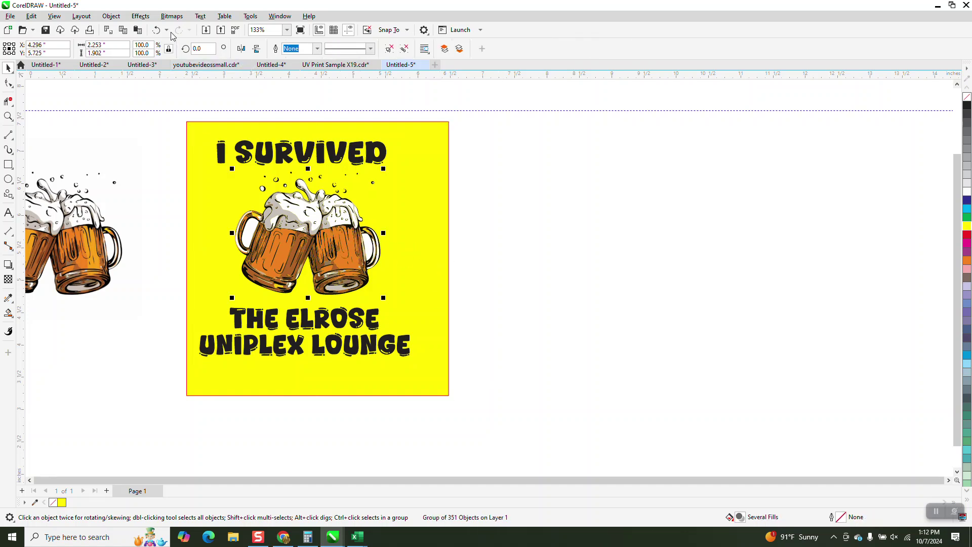
pyautogui.click(110, 16)
pyautogui.moveTo(123, 181)
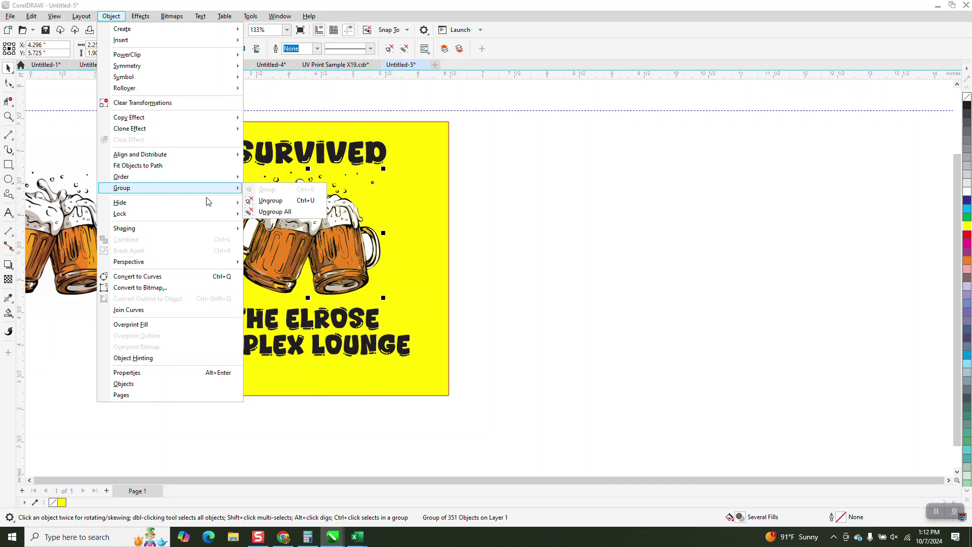
pyautogui.click(262, 201)
# - Check individual mug curves and zoom in on the left mug's handle
pyautogui.click(688, 258)
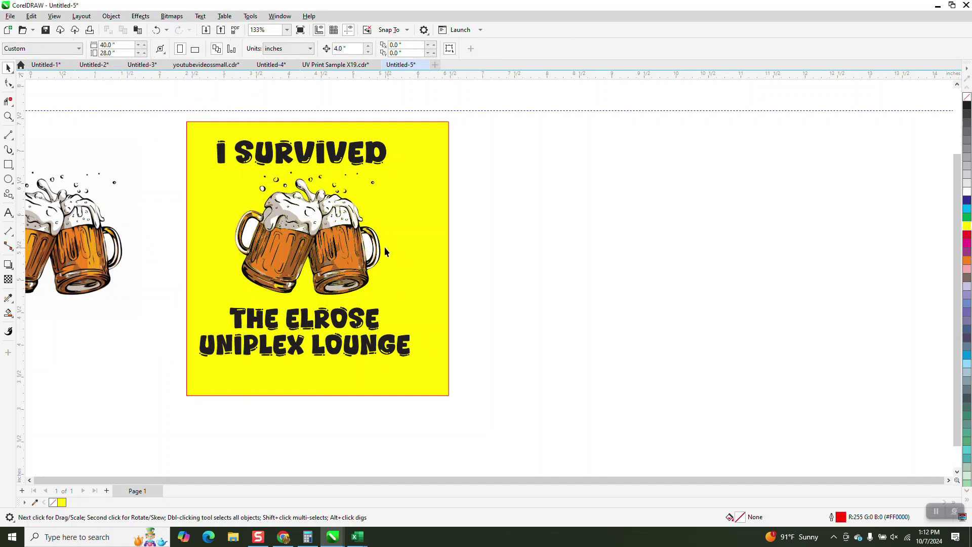
pyautogui.click(368, 246)
pyautogui.press('Escape')
pyautogui.click(250, 234)
pyautogui.press('Escape')
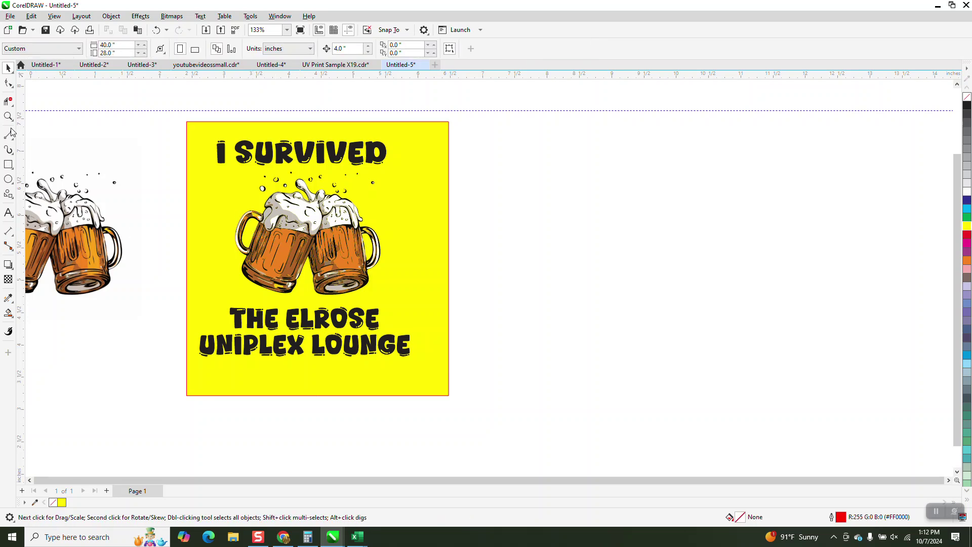
pyautogui.click(8, 116)
pyautogui.moveTo(233, 215); pyautogui.dragTo(274, 276)
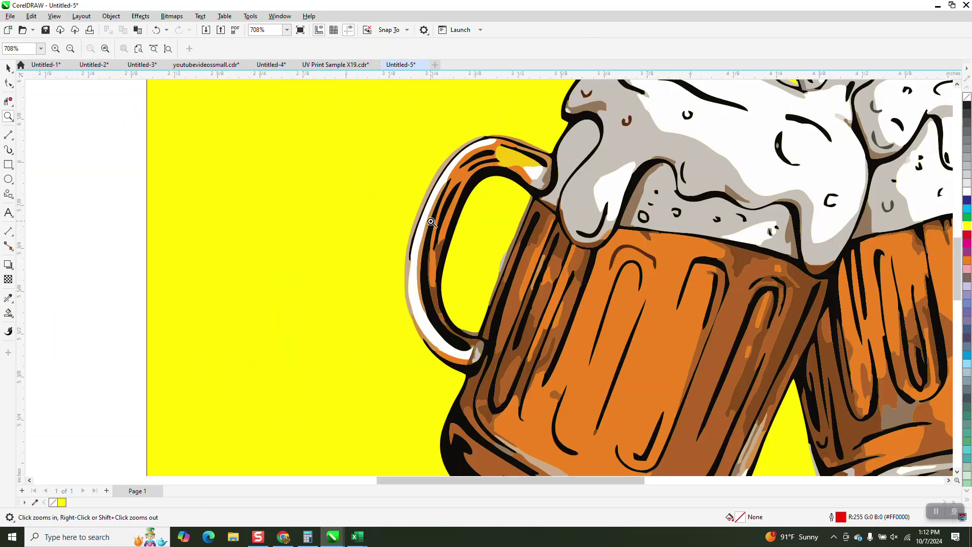
pyautogui.scroll(-8, 304, 219)
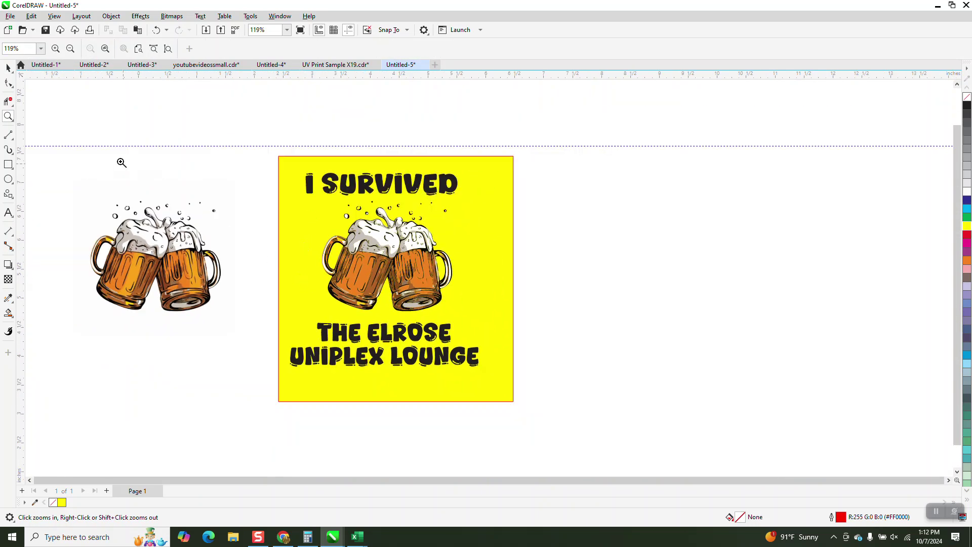
# - Delete the yellow rectangle, nudge the artwork 4 inches right, and duplicate it 4 inches further right
pyautogui.click(8, 68)
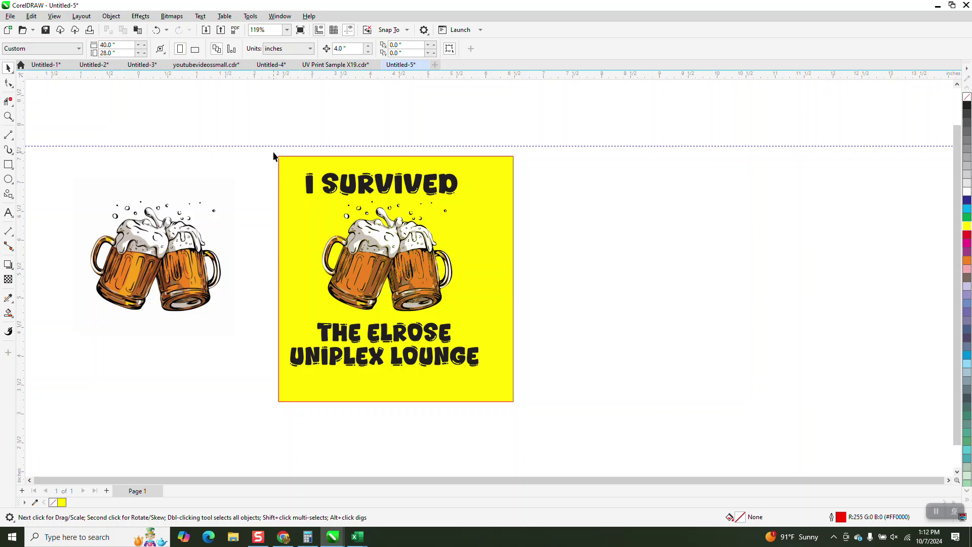
pyautogui.click(285, 163)
pyautogui.press('Delete')
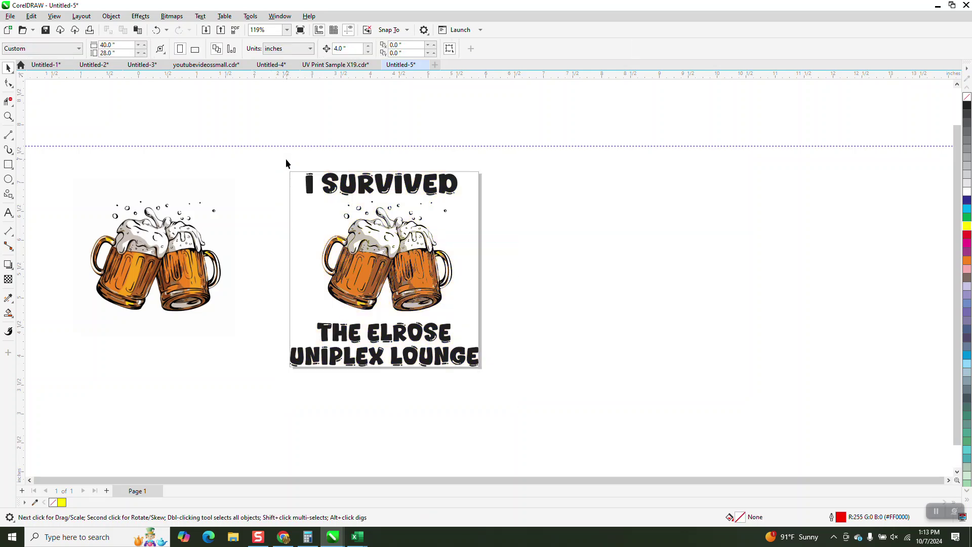
pyautogui.moveTo(287, 171); pyautogui.dragTo(554, 414)
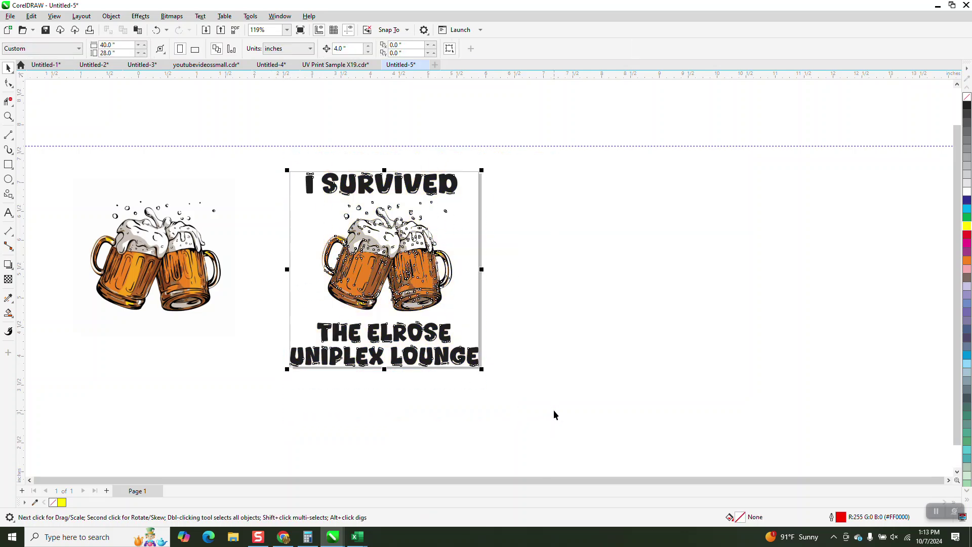
pyautogui.press('Right')
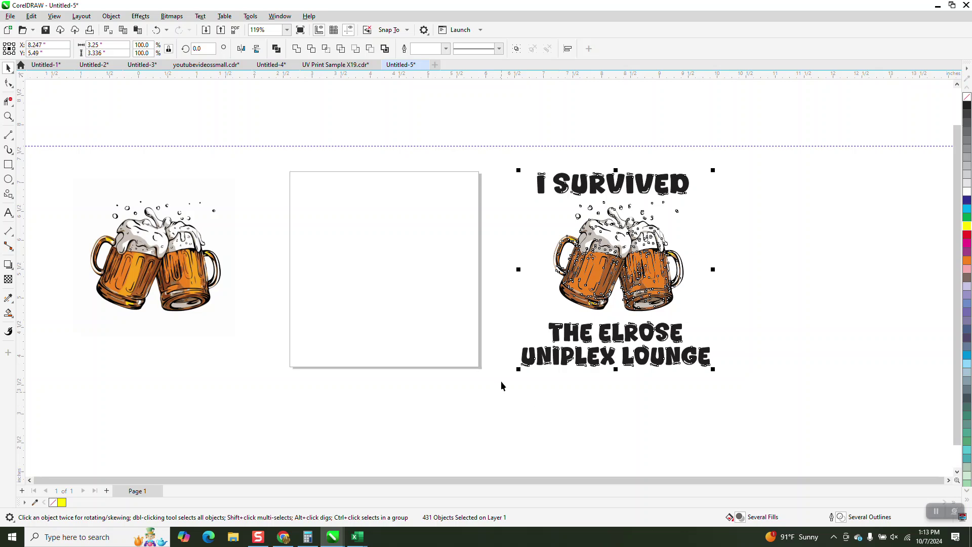
pyautogui.scroll(-1, 501, 386)
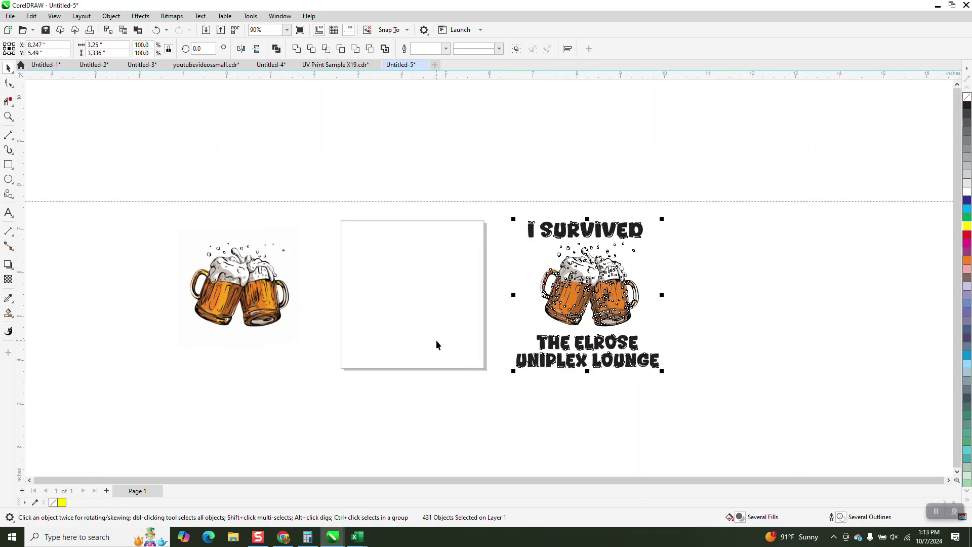
pyautogui.hotkey('ctrl', 'd')
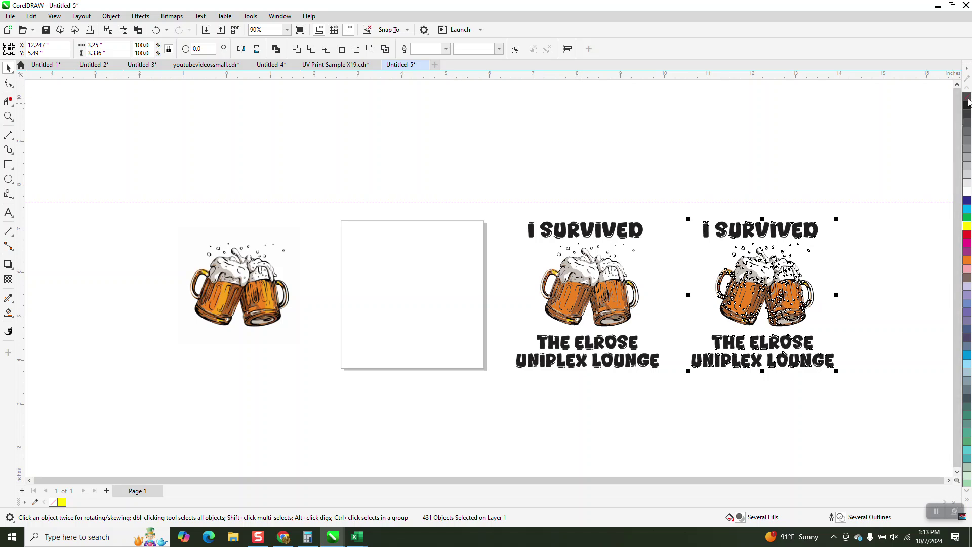
# - Give the right-hand copy no fill and black outlines, then group its 431 pieces
pyautogui.click(967, 98)
pyautogui.rightClick(968, 105)
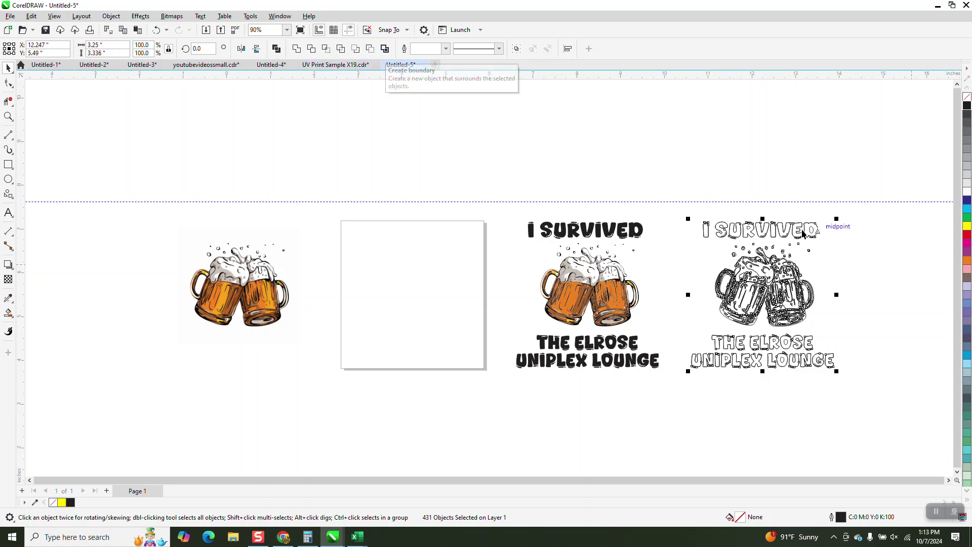
pyautogui.click(111, 15)
pyautogui.moveTo(140, 189)
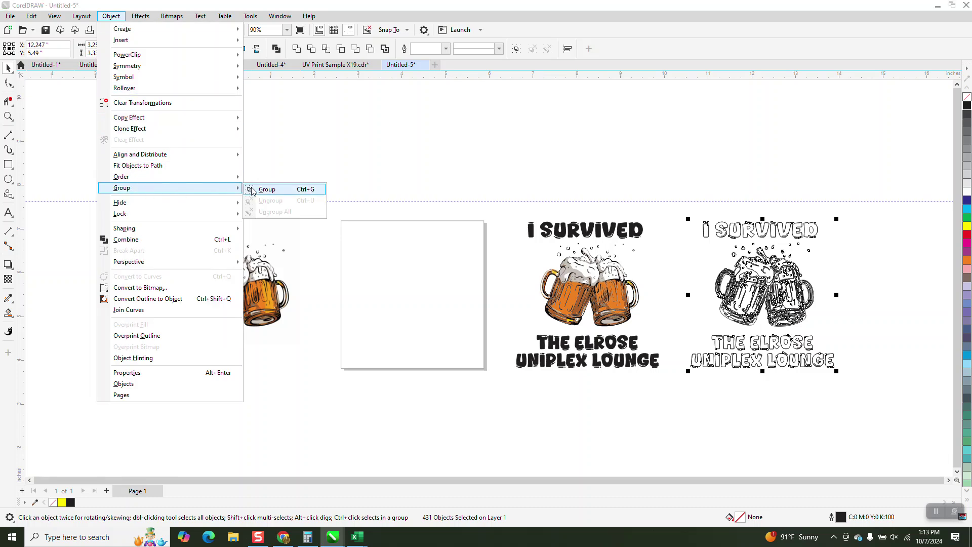
pyautogui.click(256, 192)
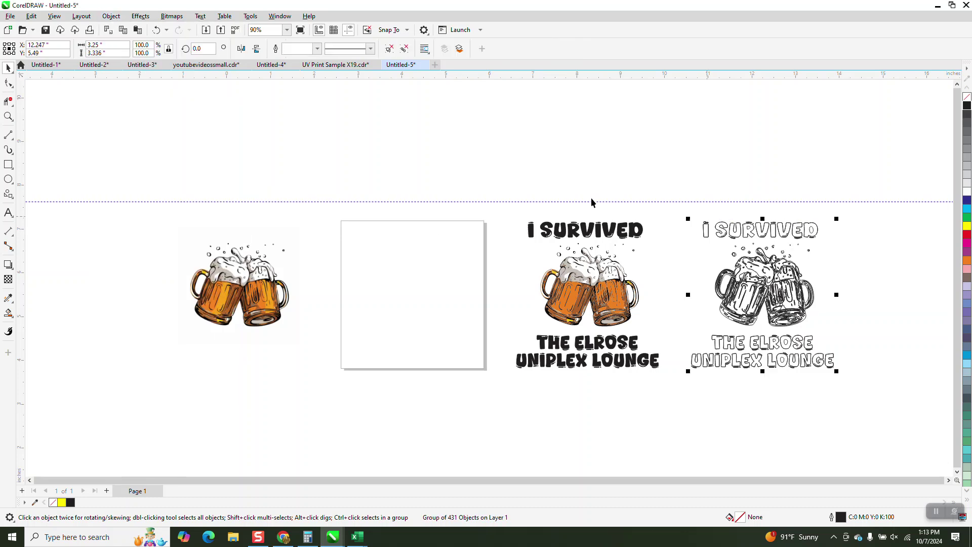
# - Try a 0.25-inch contour around the outline copy in the Contour docker, then undo it
pyautogui.click(141, 15)
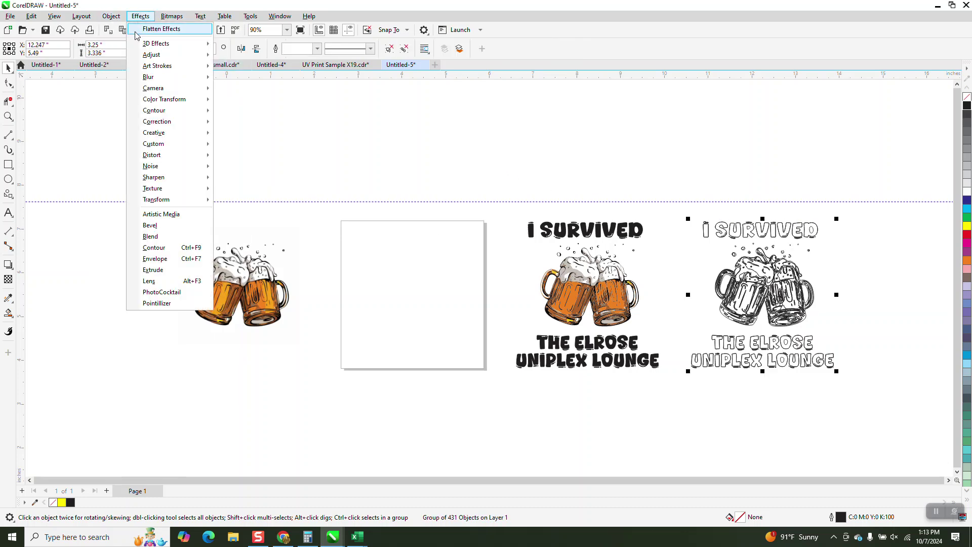
pyautogui.click(162, 247)
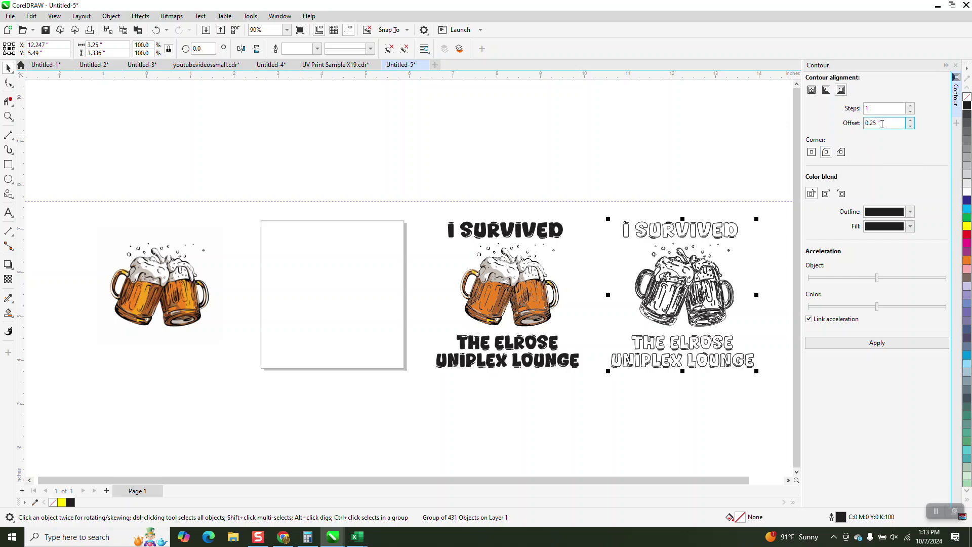
pyautogui.click(881, 342)
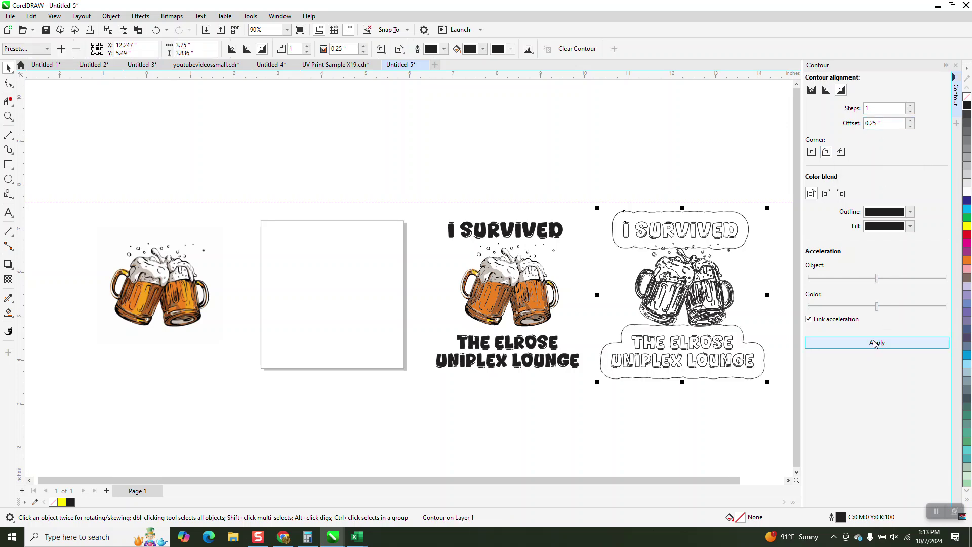
pyautogui.click(156, 30)
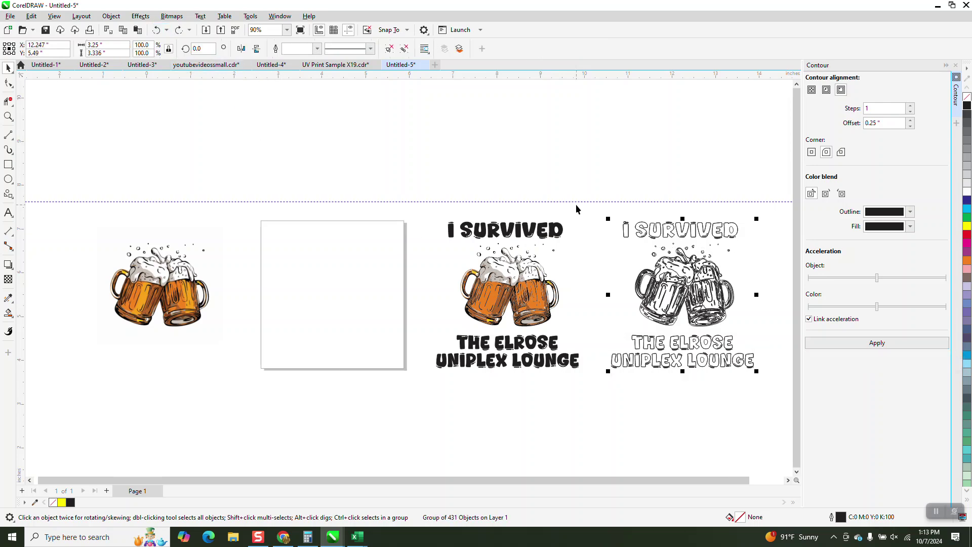
pyautogui.click(704, 319)
pyautogui.moveTo(671, 285); pyautogui.dragTo(645, 188)
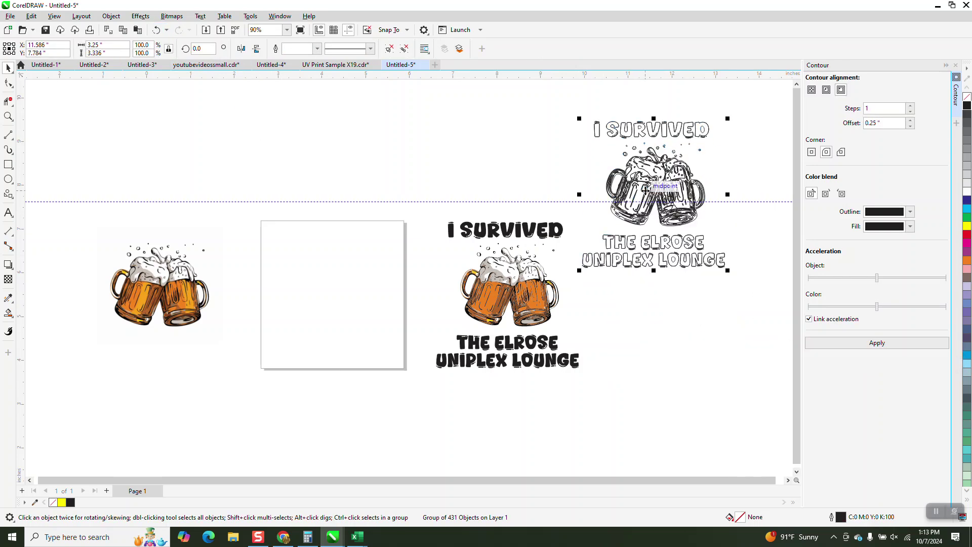
pyautogui.click(156, 30)
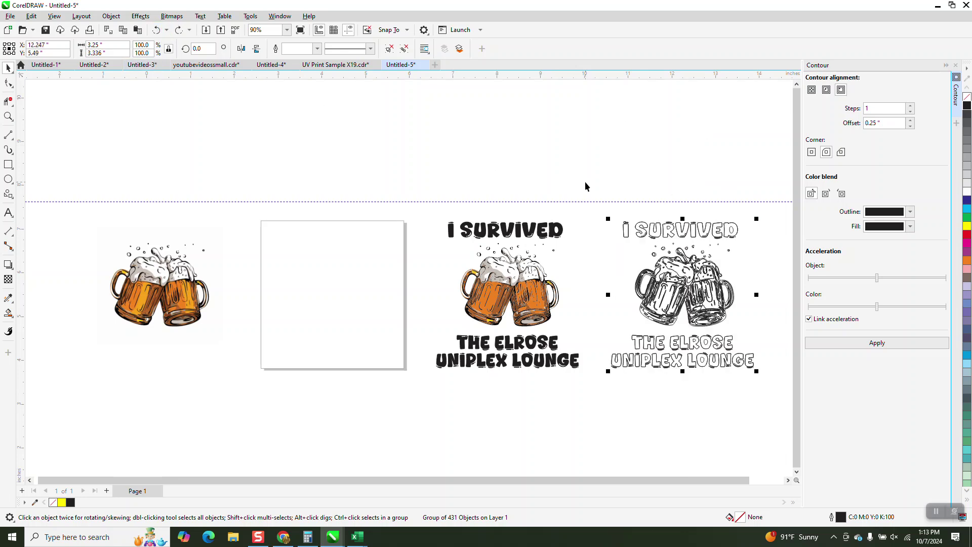
# - Try a 0.5-inch contour offset, then undo it
pyautogui.click(882, 124)
pyautogui.doubleClick(883, 123)
pyautogui.write('.5')
pyautogui.click(878, 343)
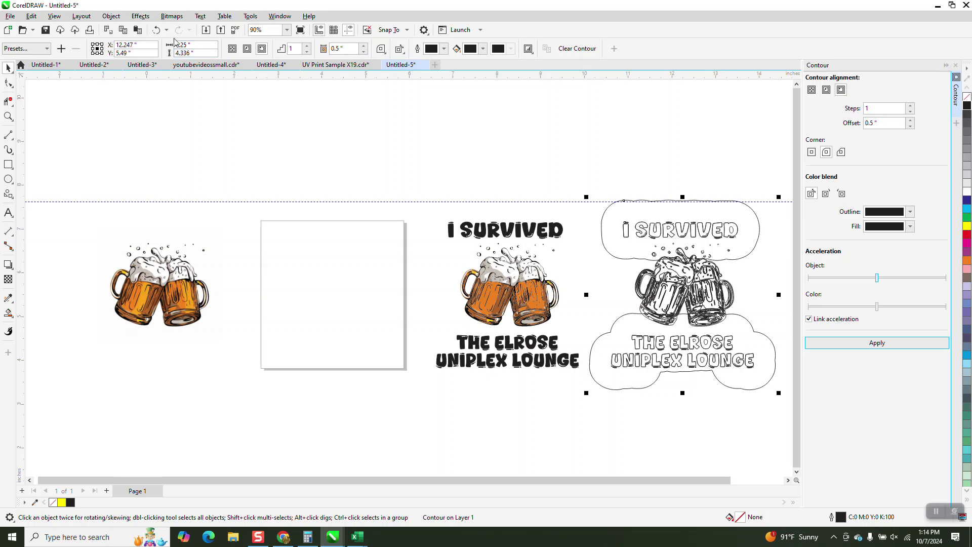
pyautogui.click(157, 31)
# - Reselect the outline copy and apply a 1-step, 1.0-inch outside contour
pyautogui.moveTo(597, 192); pyautogui.dragTo(815, 416)
pyautogui.click(882, 124)
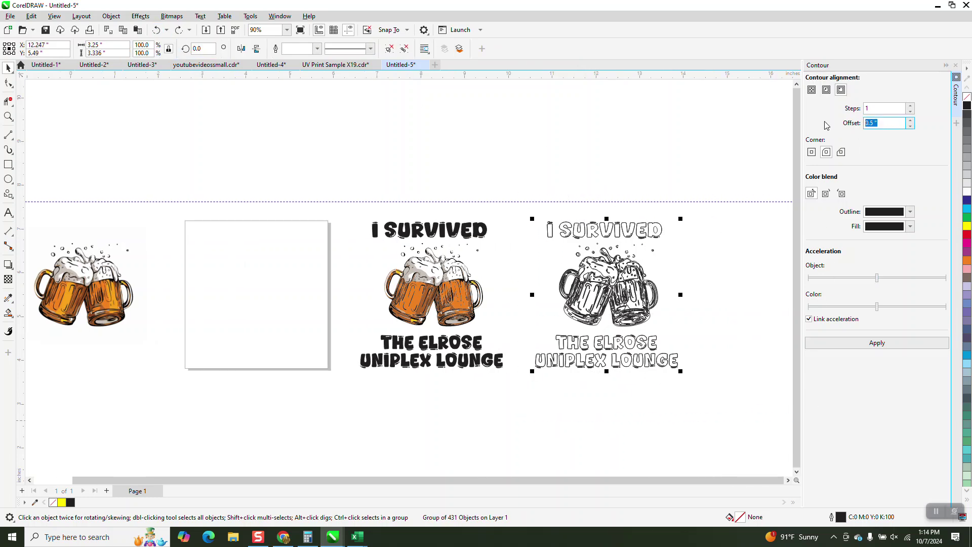
pyautogui.click(876, 344)
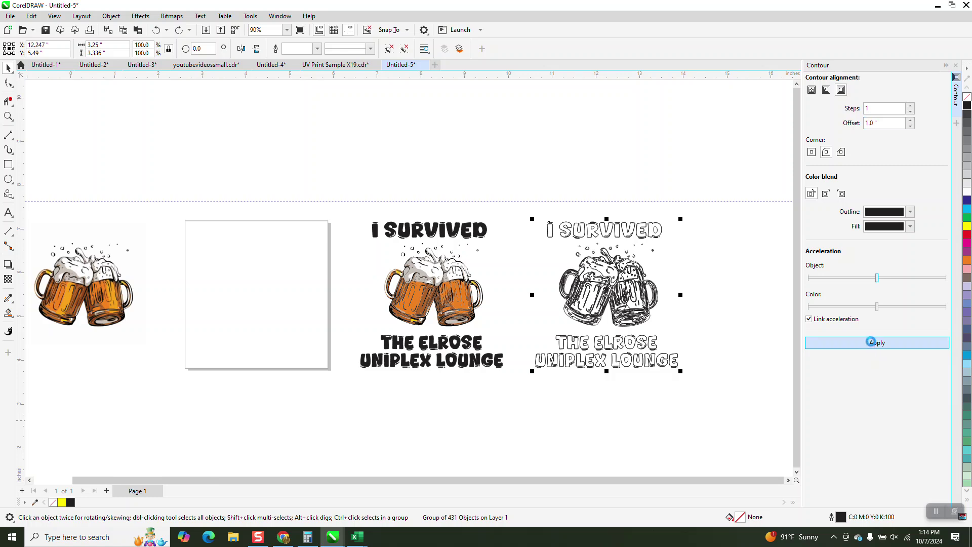
pyautogui.click(870, 343)
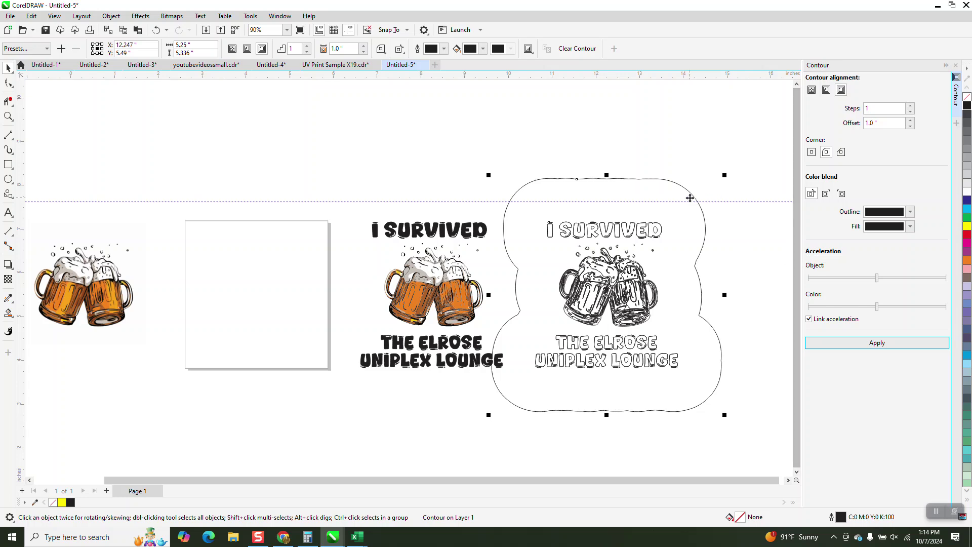
# - Break the 1-inch contour apart from the outline mug artwork
pyautogui.scroll(-1, 598, 196)
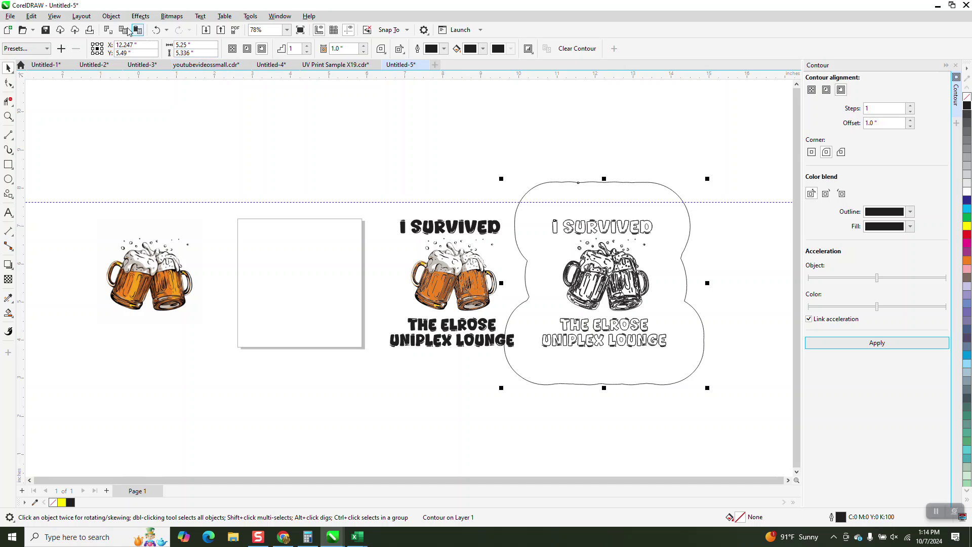
pyautogui.click(112, 20)
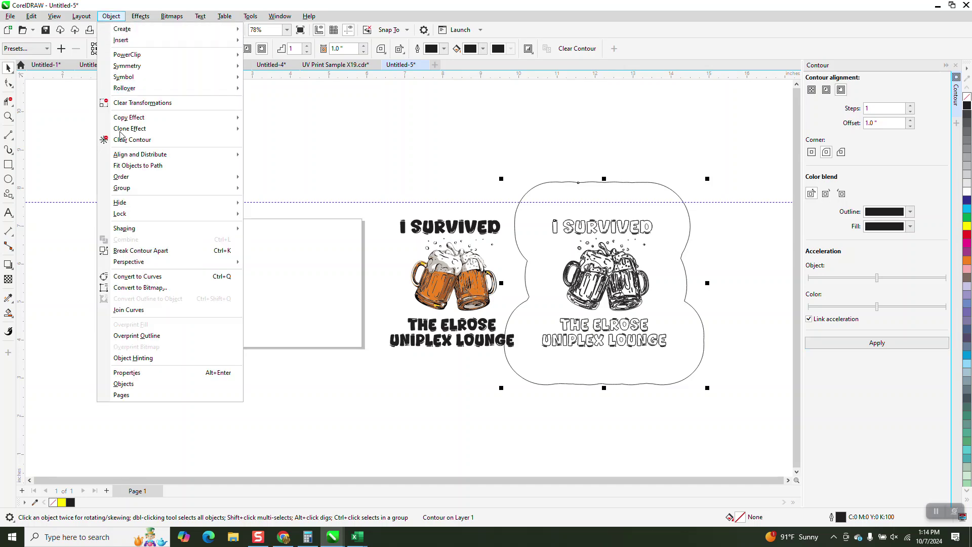
pyautogui.click(147, 253)
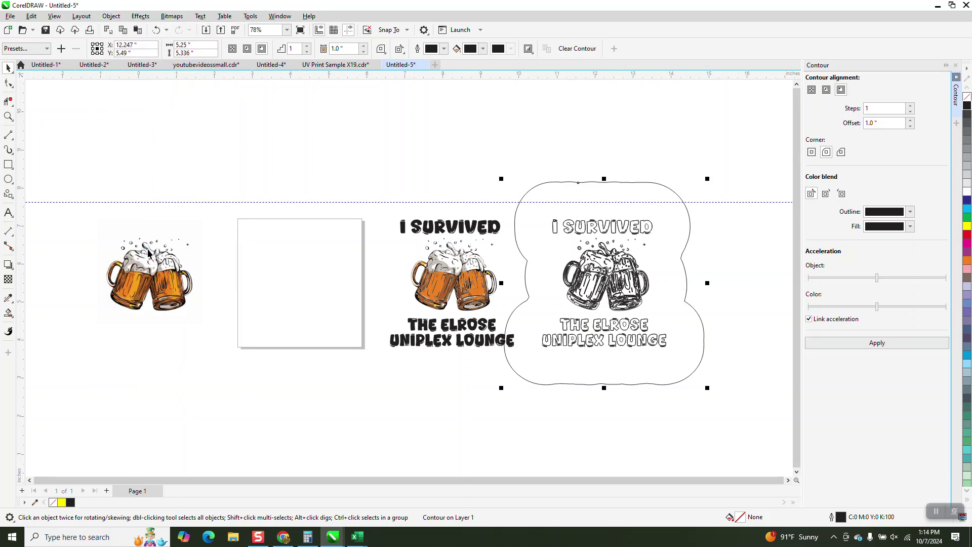
# - Try 0.5-inch and 0.75-inch inside contours on the detached curve, undoing each
pyautogui.click(569, 181)
pyautogui.click(826, 89)
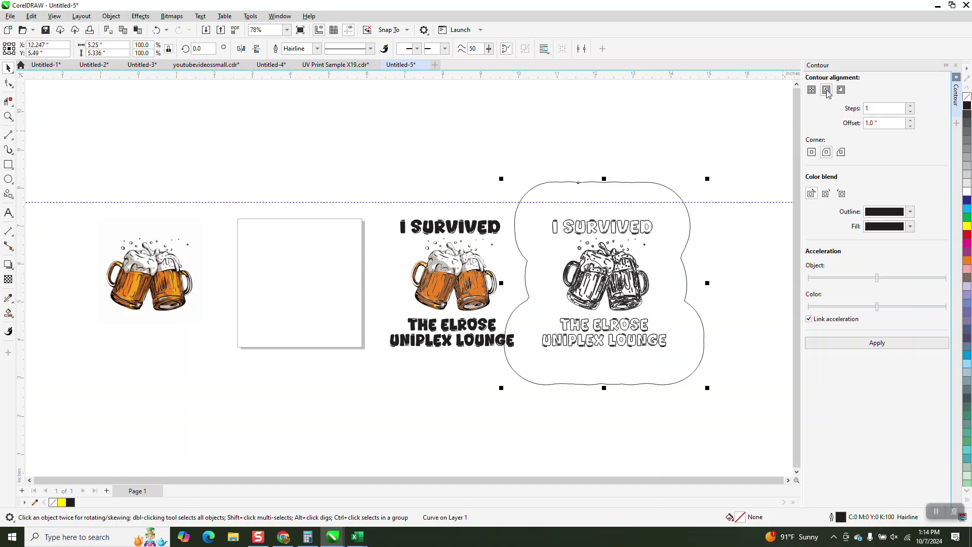
pyautogui.write('.5')
pyautogui.click(872, 344)
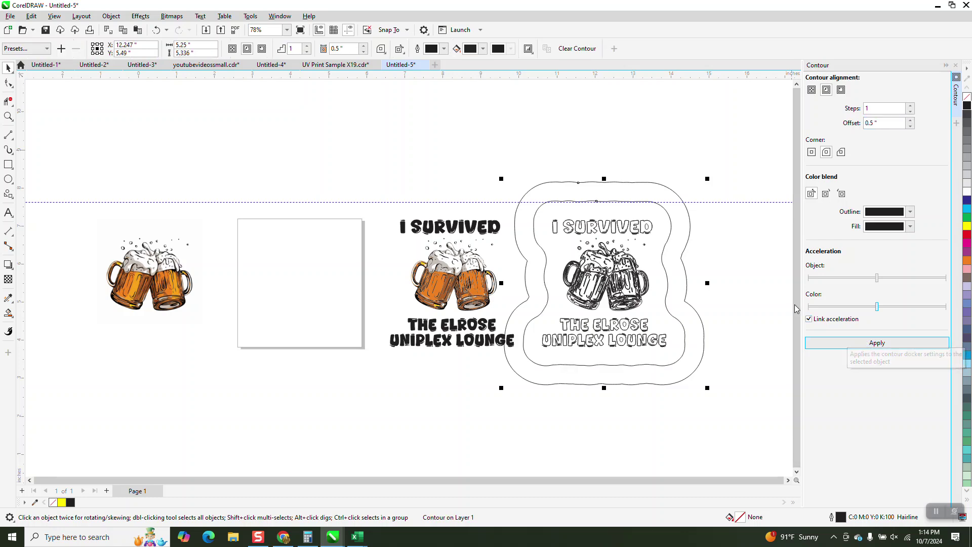
pyautogui.click(156, 30)
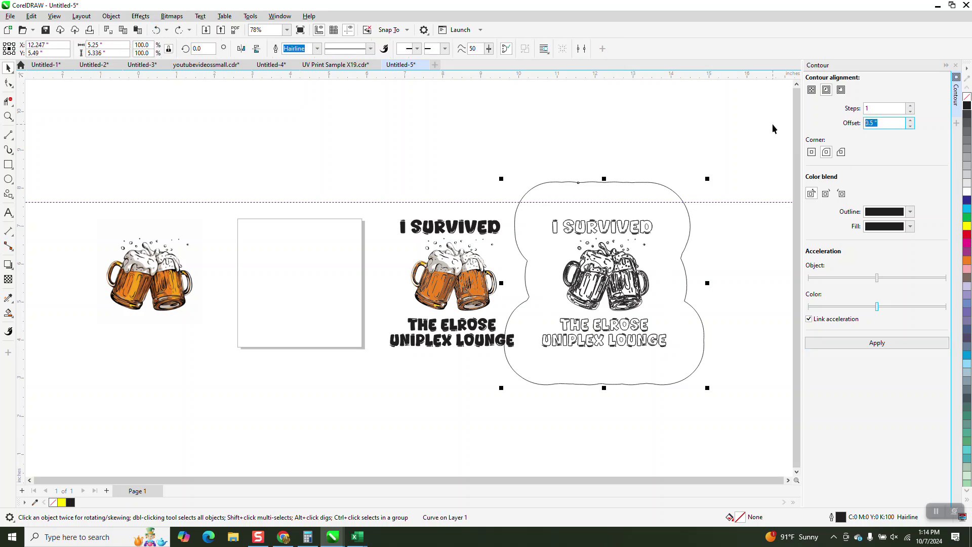
pyautogui.write('.75')
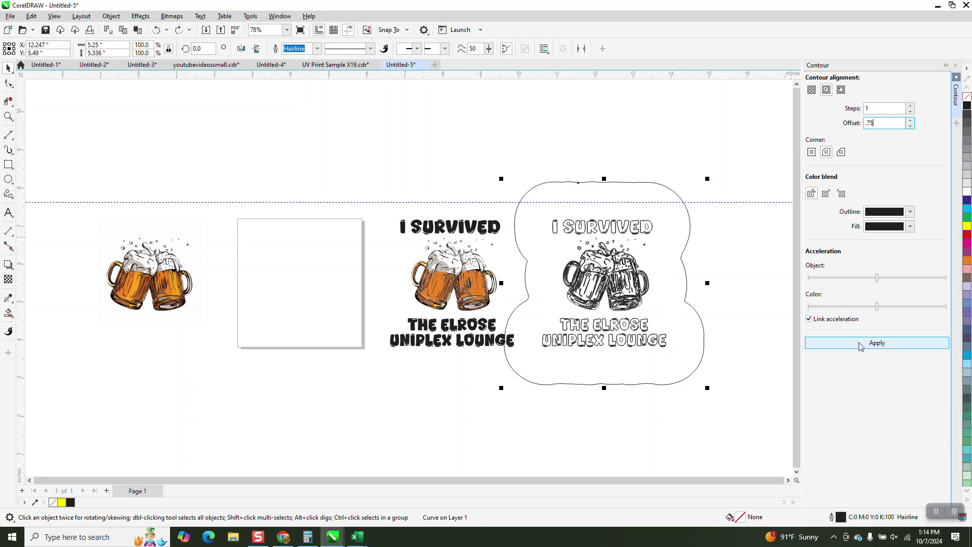
pyautogui.click(864, 344)
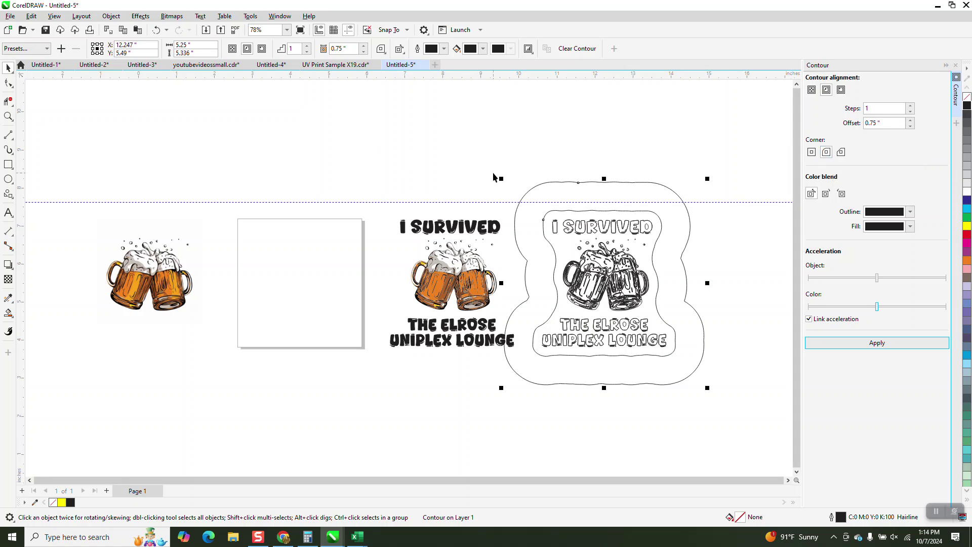
pyautogui.click(156, 31)
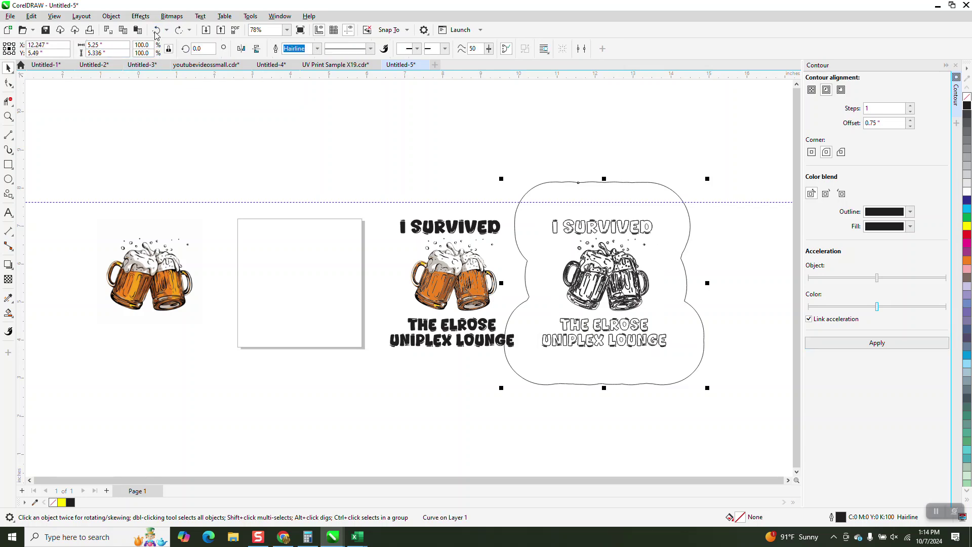
# - Delete the large contour curve, ungroup the outline mug art, and combine it into one curve
pyautogui.click(605, 187)
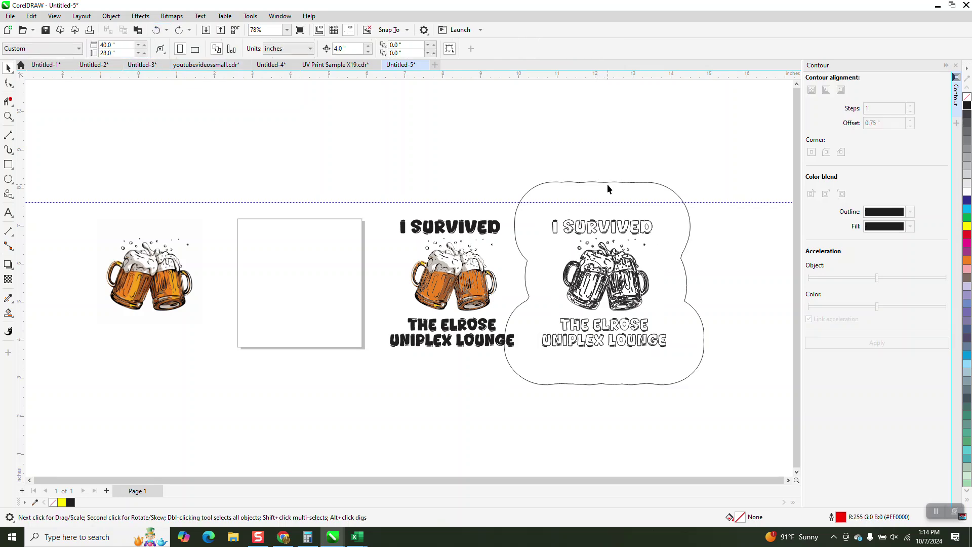
pyautogui.click(607, 184)
pyautogui.press('Delete')
pyautogui.click(622, 229)
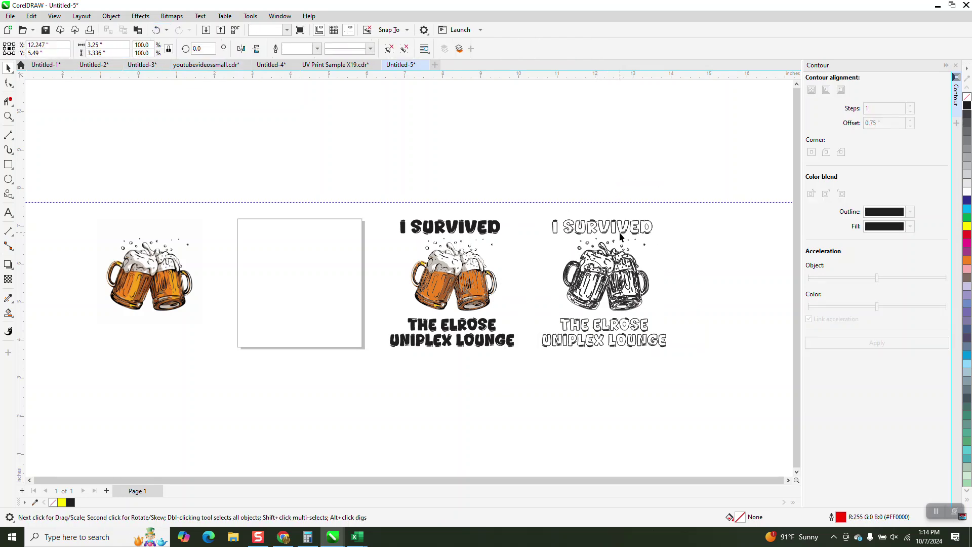
pyautogui.click(119, 19)
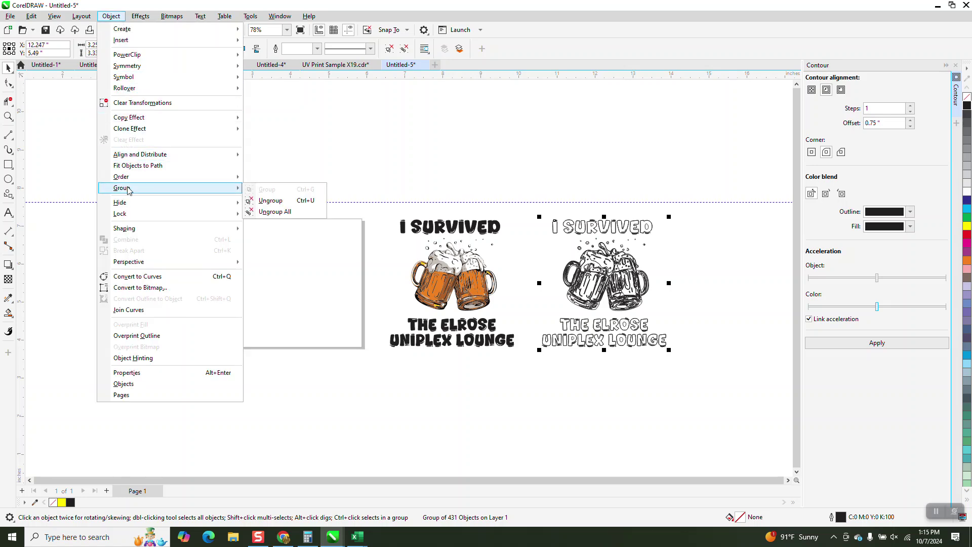
pyautogui.click(275, 212)
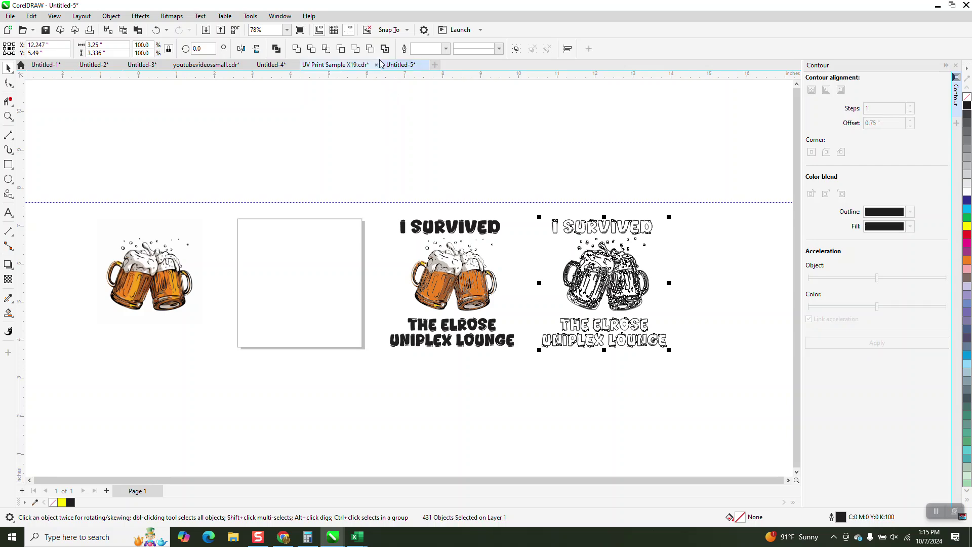
pyautogui.click(385, 48)
pyautogui.scroll(-1, 248, 164)
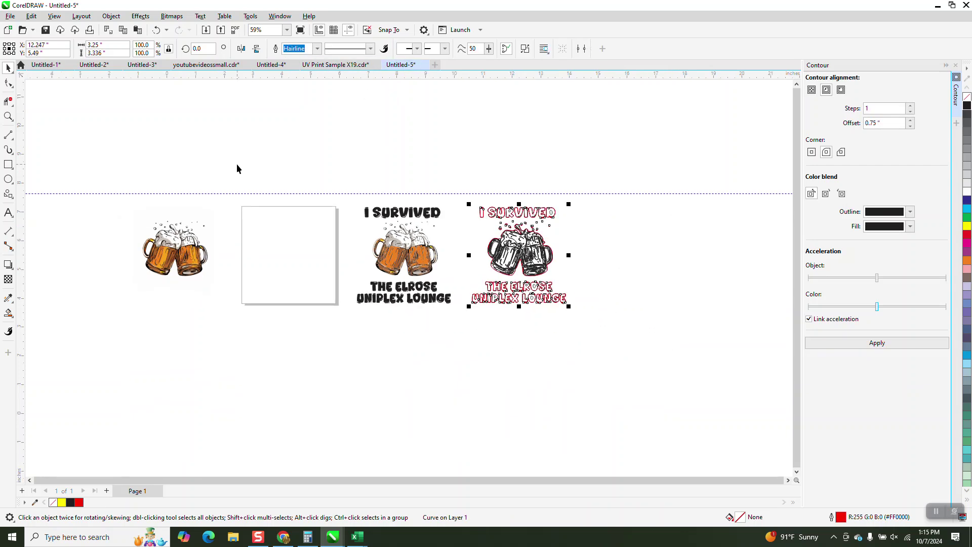
# - Duplicate the combined curve 4 inches right and give the copy a 0.25-inch outside contour
pyautogui.hotkey('ctrl', 'd')
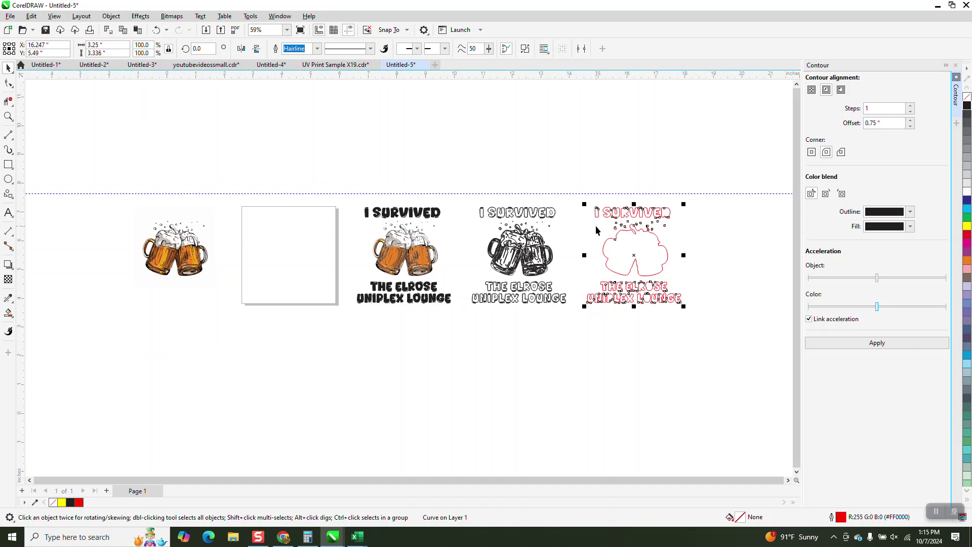
pyautogui.moveTo(577, 175); pyautogui.dragTo(698, 330)
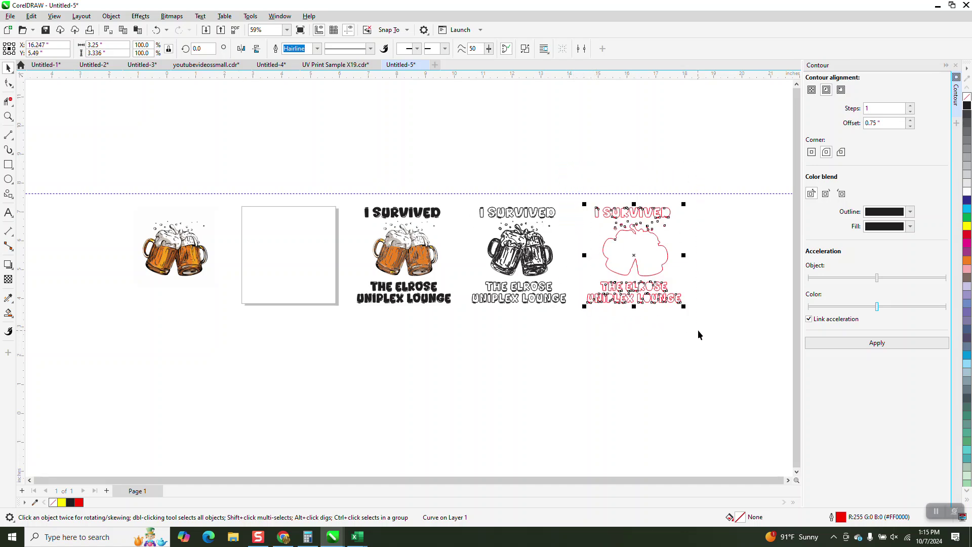
pyautogui.click(841, 89)
pyautogui.click(879, 123)
pyautogui.doubleClick(886, 124)
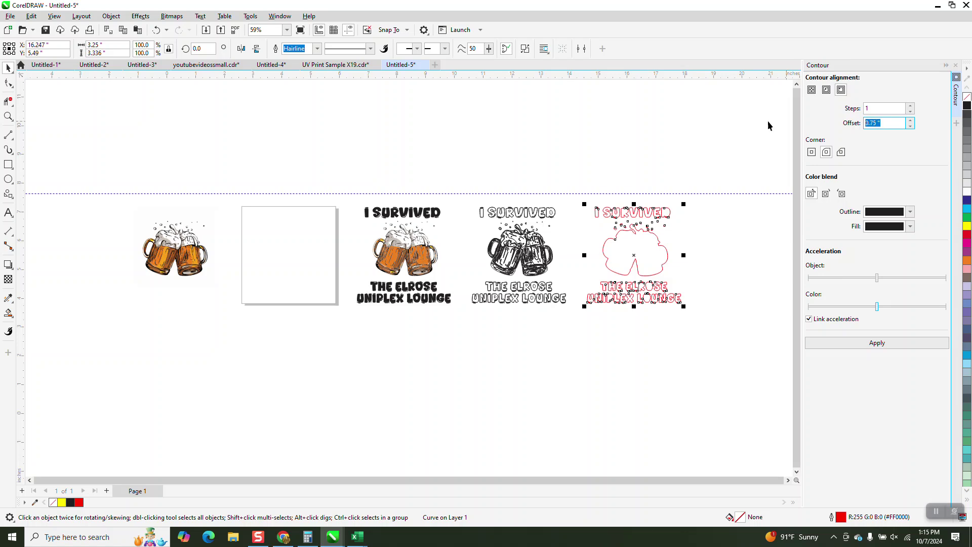
pyautogui.write('.25')
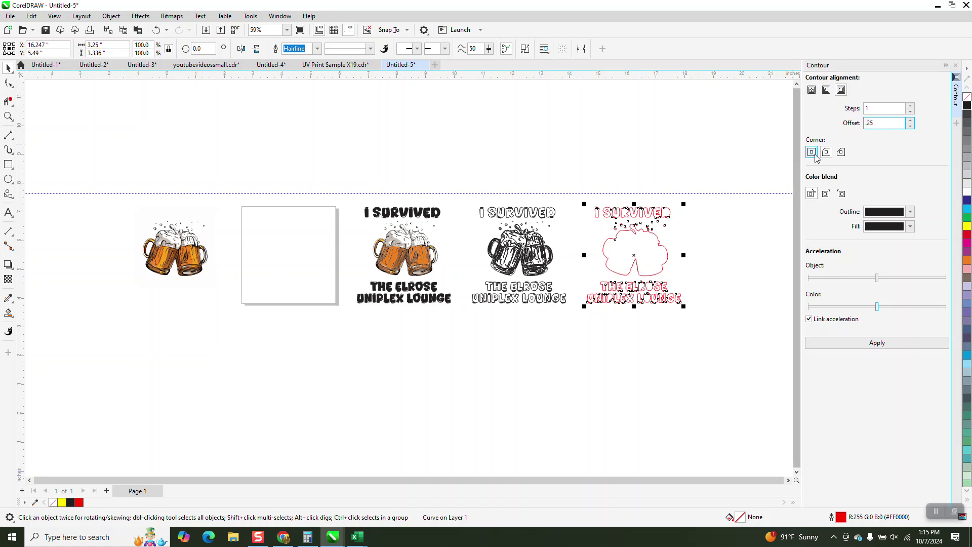
pyautogui.click(883, 343)
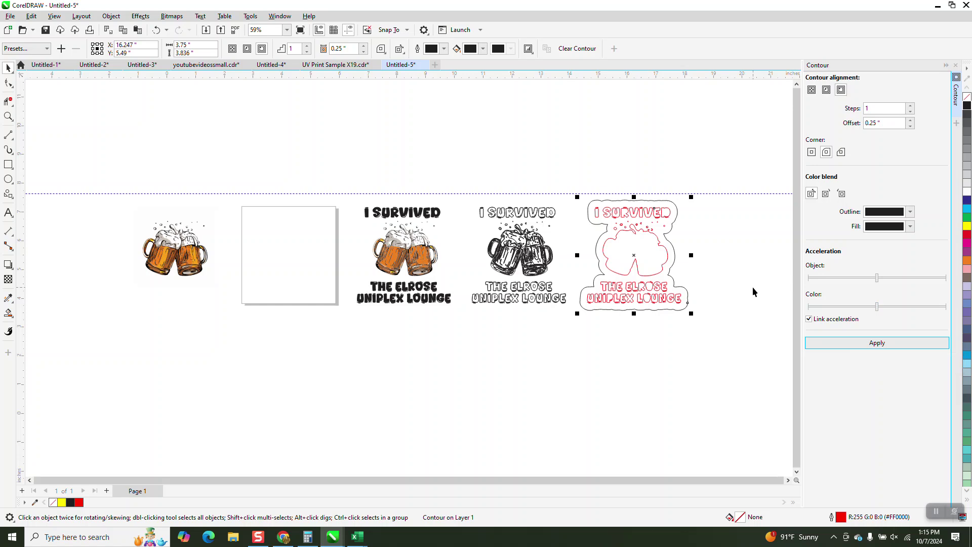
# - Draw a rectangle over the coloured beer-mug design and fill it yellow
pyautogui.click(112, 16)
pyautogui.click(446, 162)
pyautogui.click(450, 158)
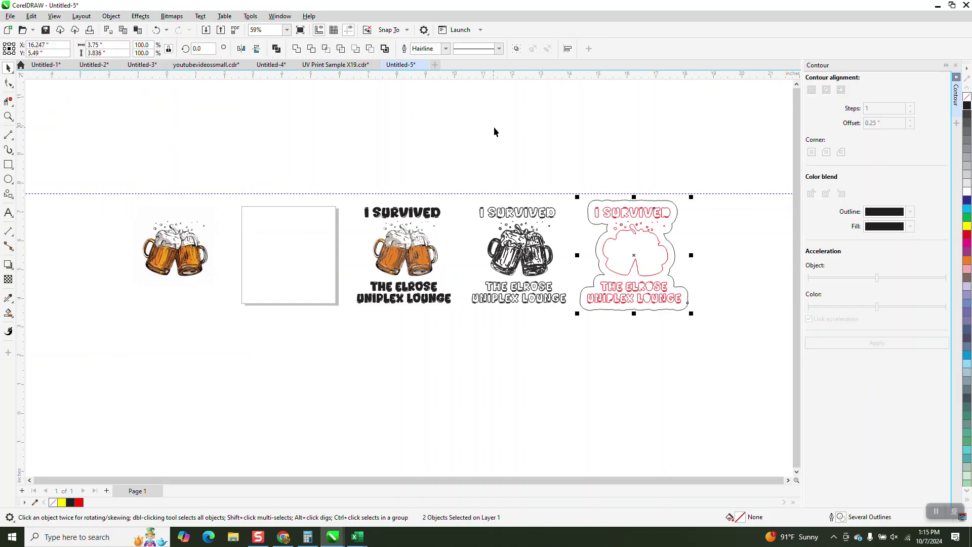
pyautogui.click(8, 165)
pyautogui.moveTo(324, 194); pyautogui.dragTo(473, 325)
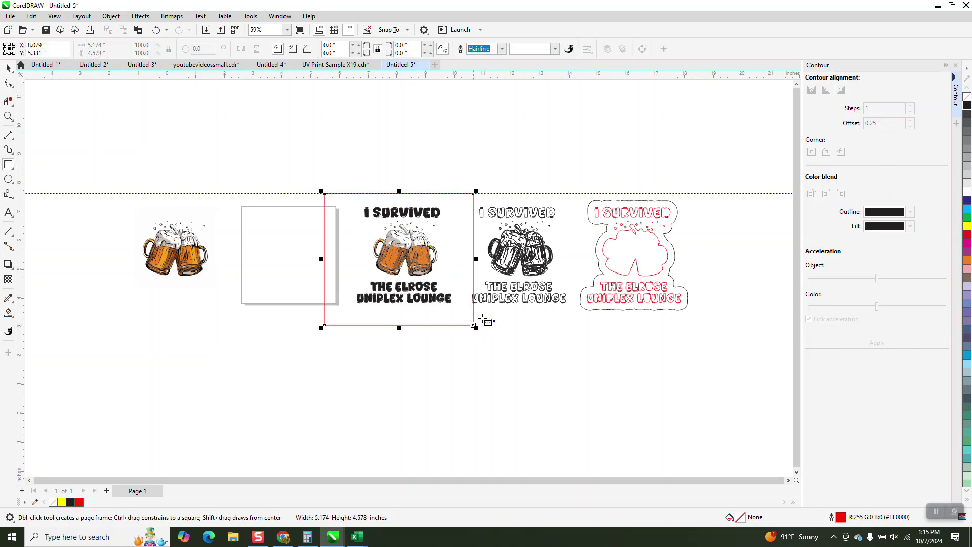
pyautogui.click(967, 229)
# - Send the yellow rectangle to the back of the page behind all artwork
pyautogui.click(111, 15)
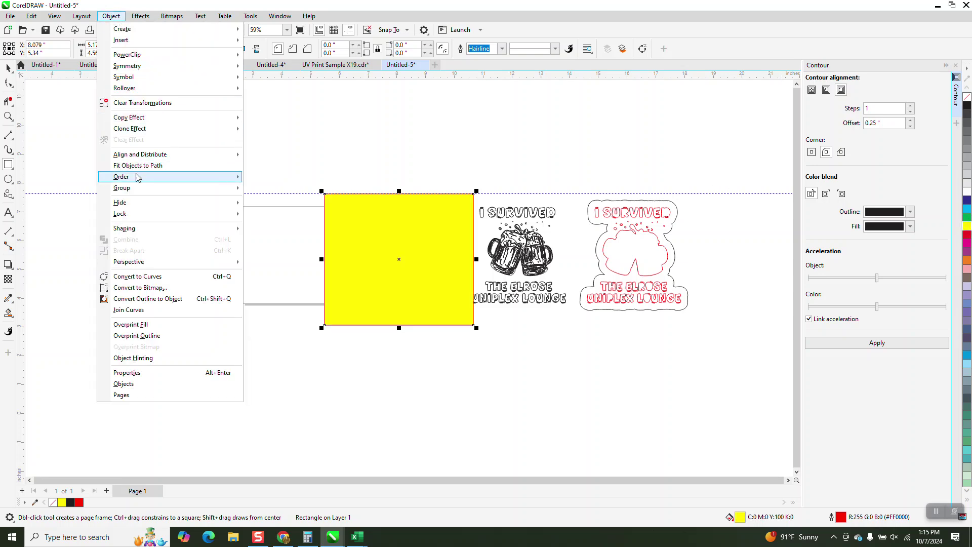
pyautogui.moveTo(203, 177)
pyautogui.click(266, 188)
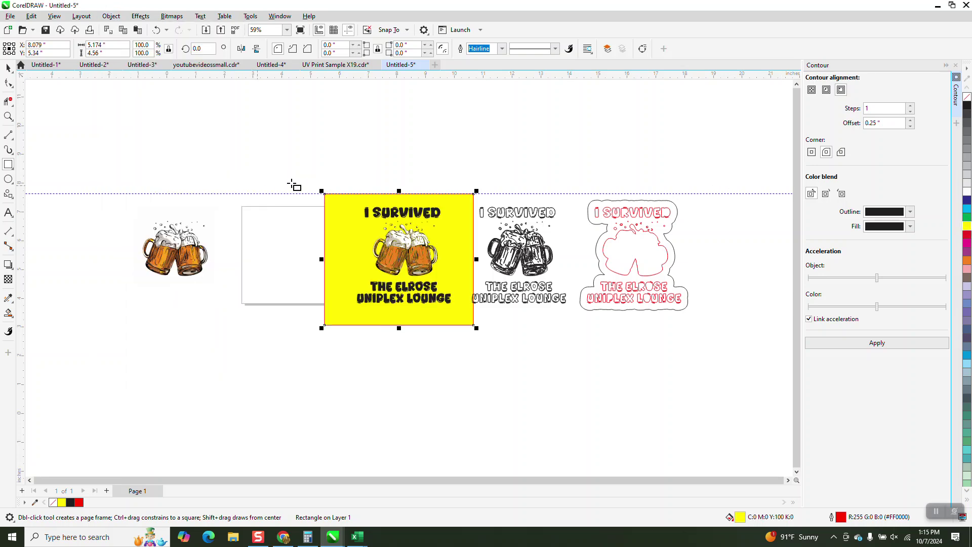
pyautogui.click(8, 68)
pyautogui.click(260, 135)
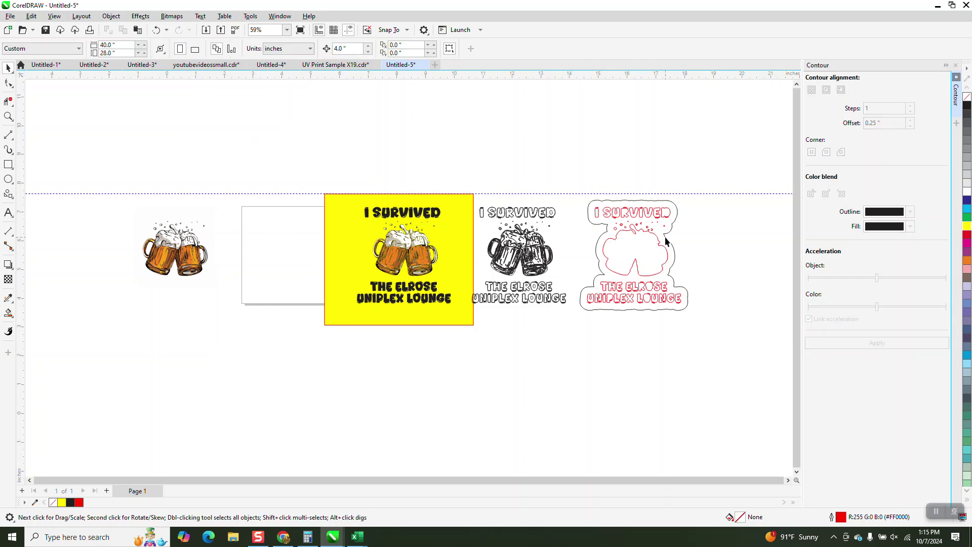
# - Break the contour apart and nudge the detached cut line 8 inches left onto the yellow square
pyautogui.click(675, 219)
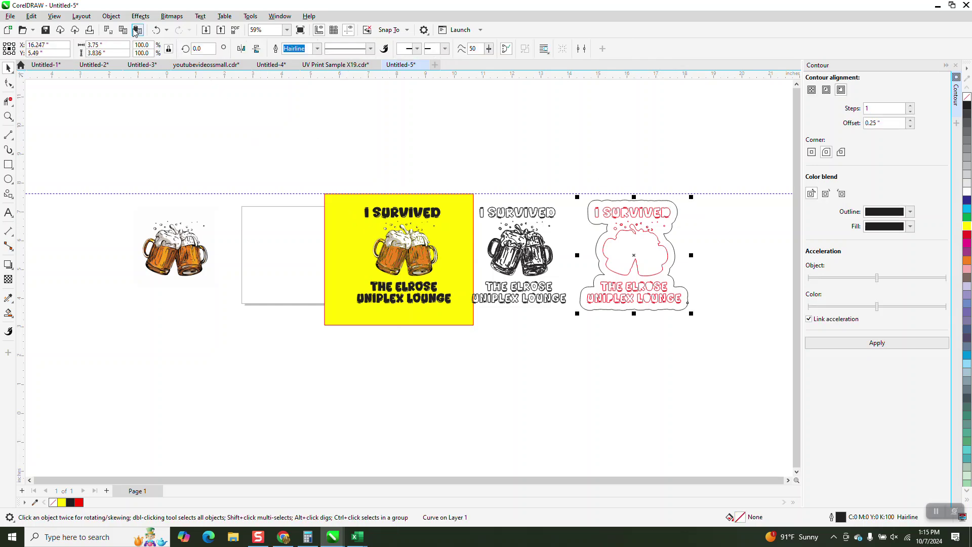
pyautogui.click(115, 16)
pyautogui.click(652, 181)
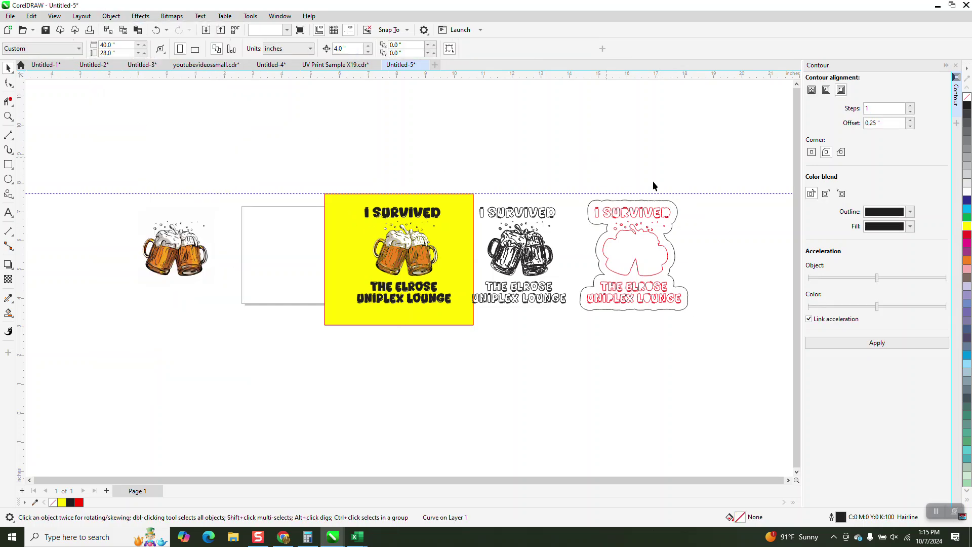
pyautogui.click(662, 200)
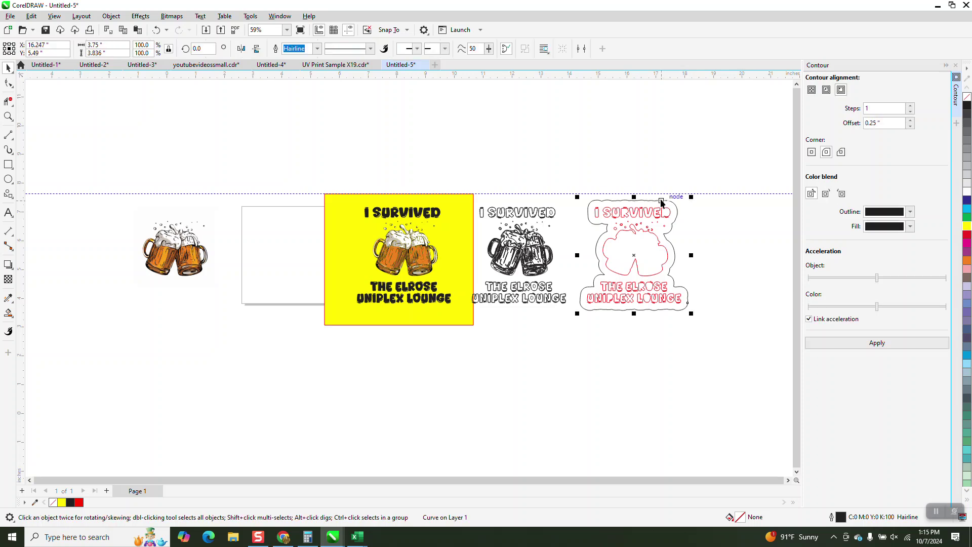
pyautogui.press('Left')
pyautogui.press('Left')
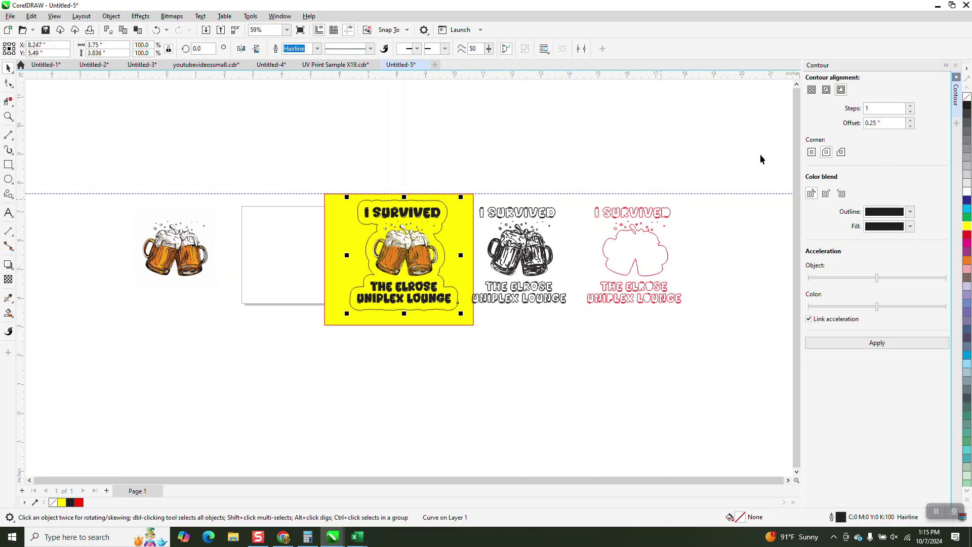
# - Make the cut line's outline red, zoom in on the yellow sticker, and select the contour
pyautogui.rightClick(968, 235)
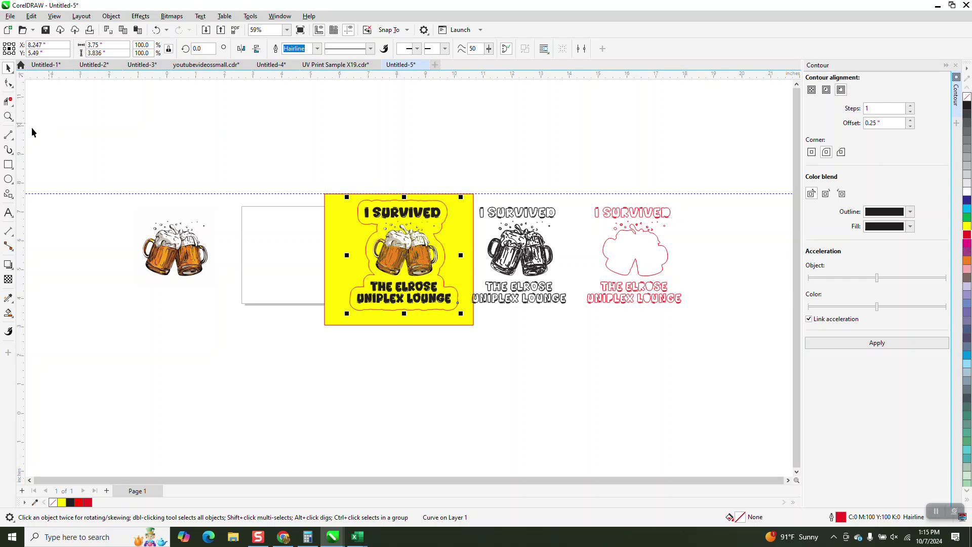
pyautogui.click(9, 117)
pyautogui.moveTo(343, 199); pyautogui.dragTo(497, 339)
pyautogui.click(8, 68)
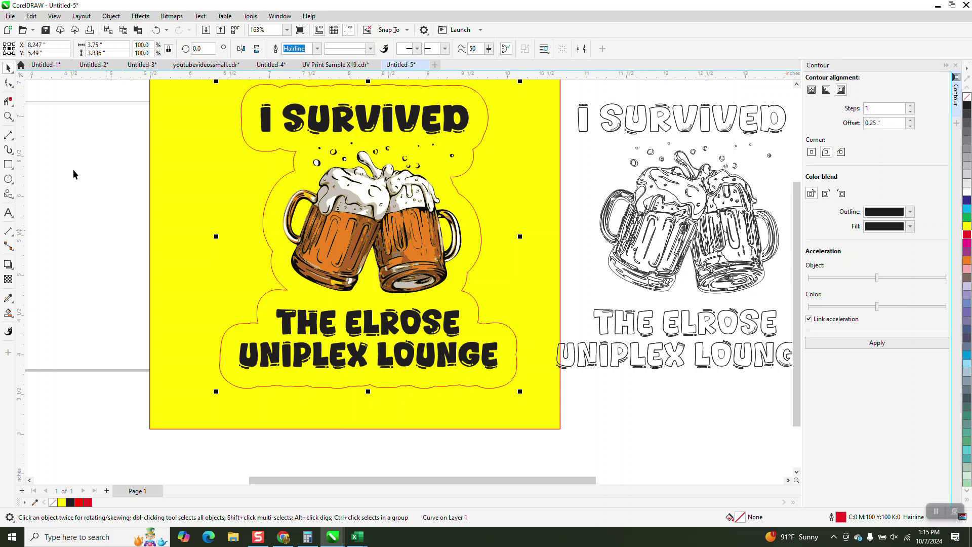
pyautogui.scroll(-2, 93, 227)
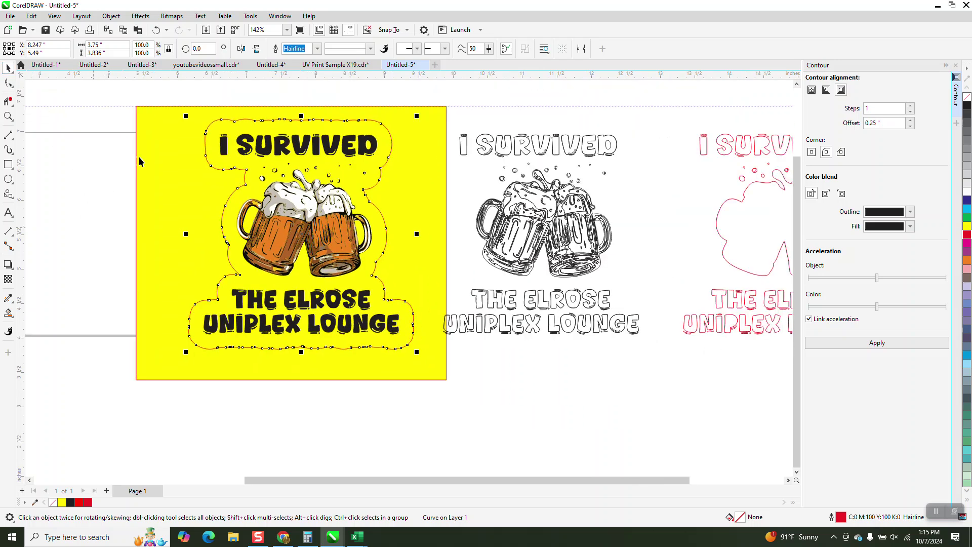
pyautogui.click(184, 111)
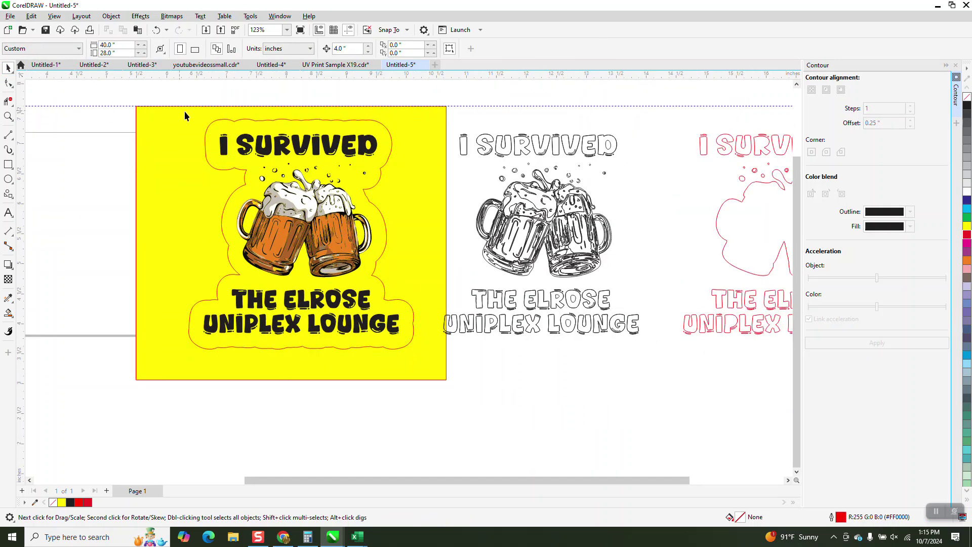
pyautogui.click(232, 120)
# - Reapply the contour with a 0.1-inch offset on the correct side
pyautogui.click(887, 123)
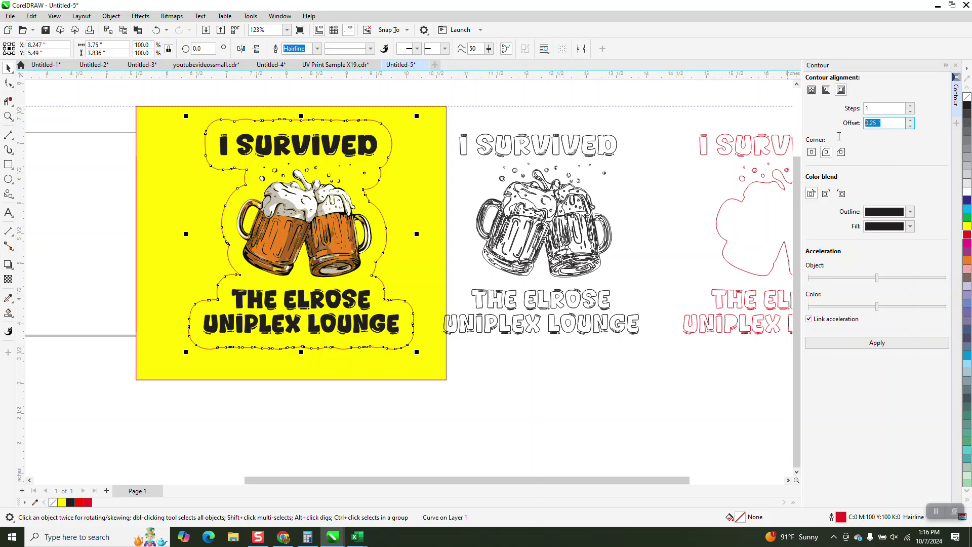
pyautogui.write('.1')
pyautogui.click(877, 343)
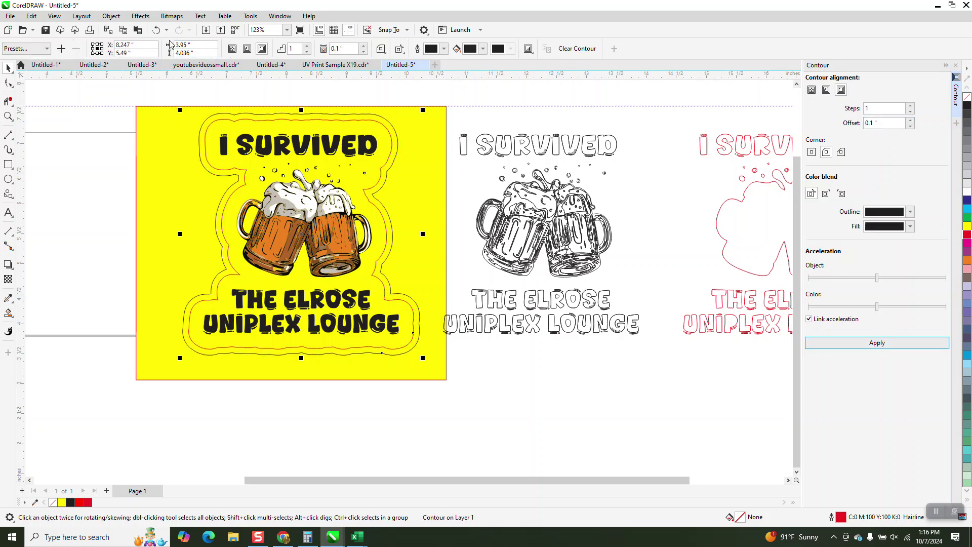
pyautogui.click(156, 29)
pyautogui.click(826, 89)
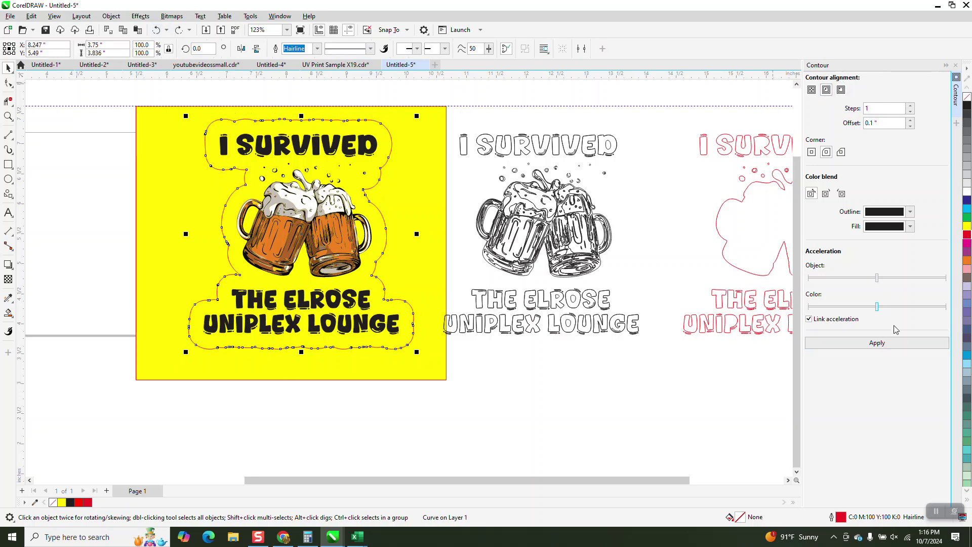
pyautogui.click(884, 343)
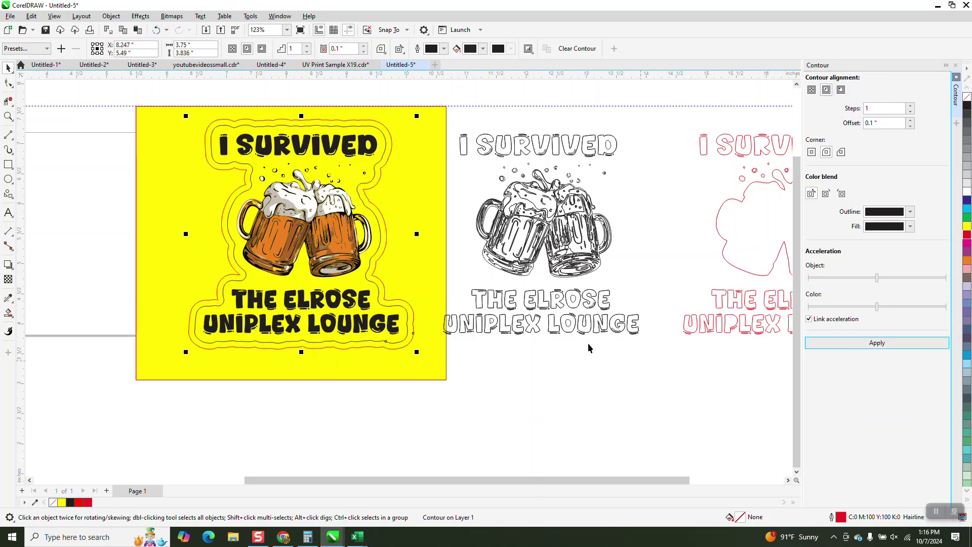
# - Break the contour apart, delete the outer outline, and make the remaining curve red
pyautogui.click(110, 16)
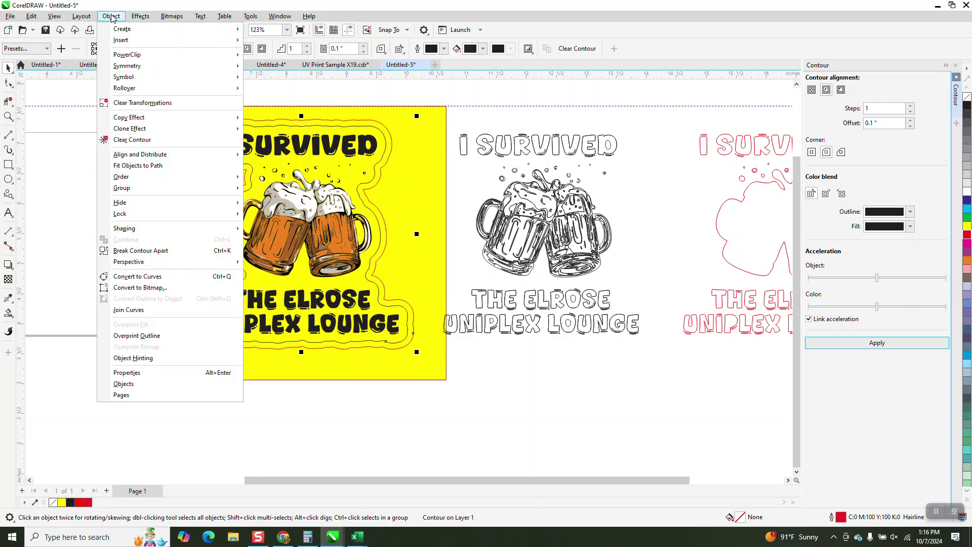
pyautogui.click(162, 255)
pyautogui.click(113, 197)
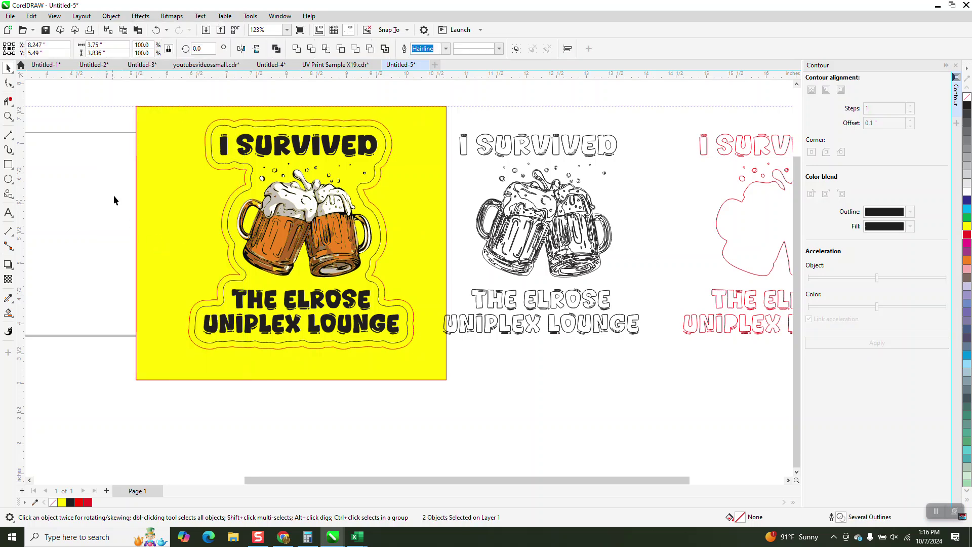
pyautogui.click(226, 170)
pyautogui.press('Delete')
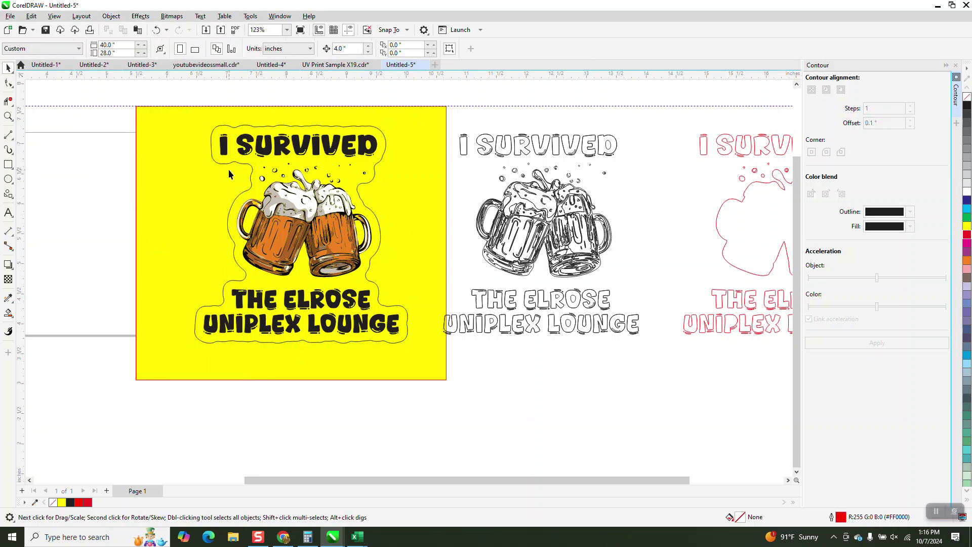
pyautogui.click(374, 216)
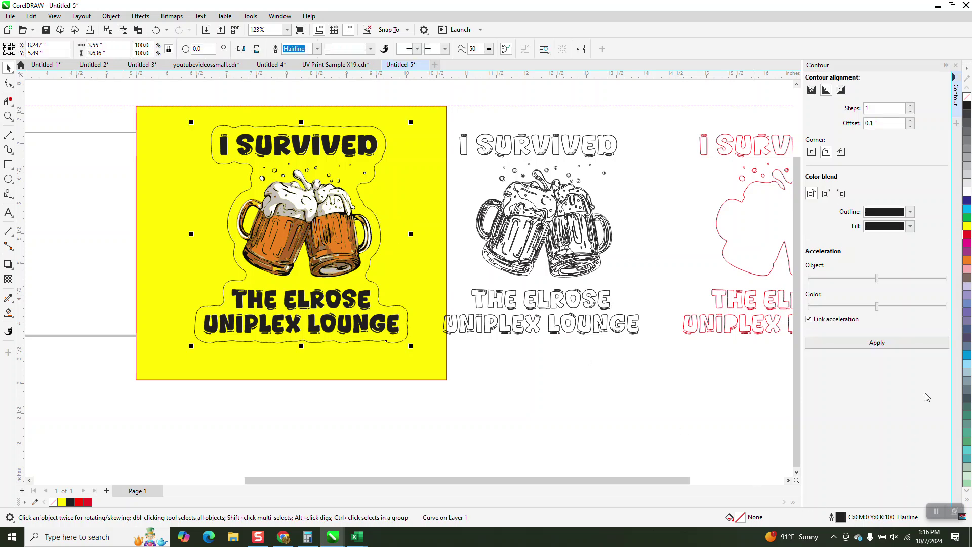
pyautogui.rightClick(967, 234)
# - Zoom in on THE ELROSE UNIPLEX LOUNGE text and the contour beneath it
pyautogui.click(8, 117)
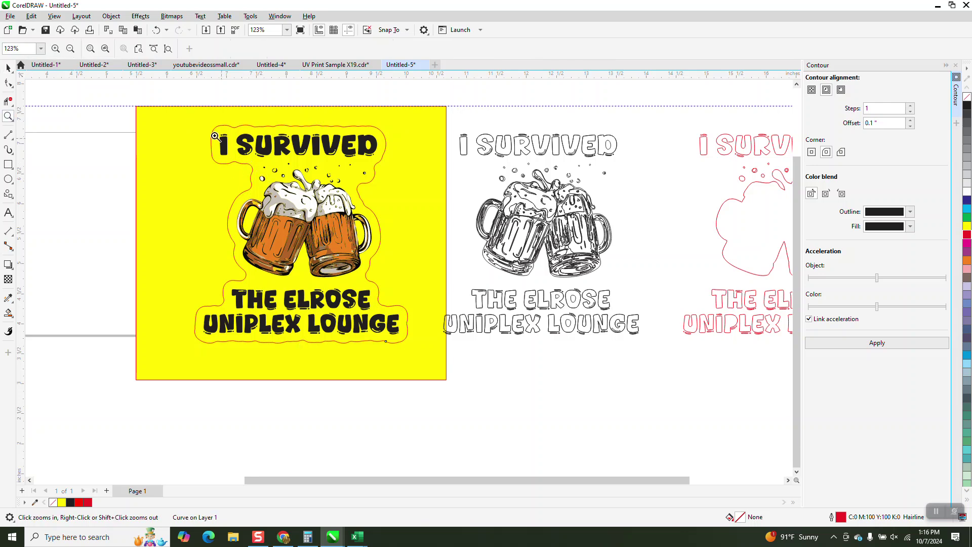
pyautogui.click(526, 394)
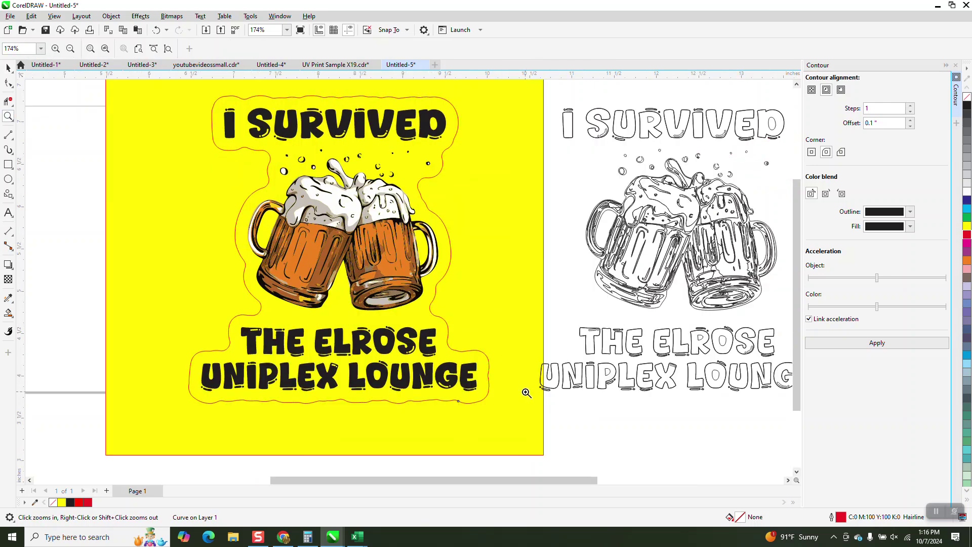
pyautogui.moveTo(184, 374); pyautogui.dragTo(479, 433)
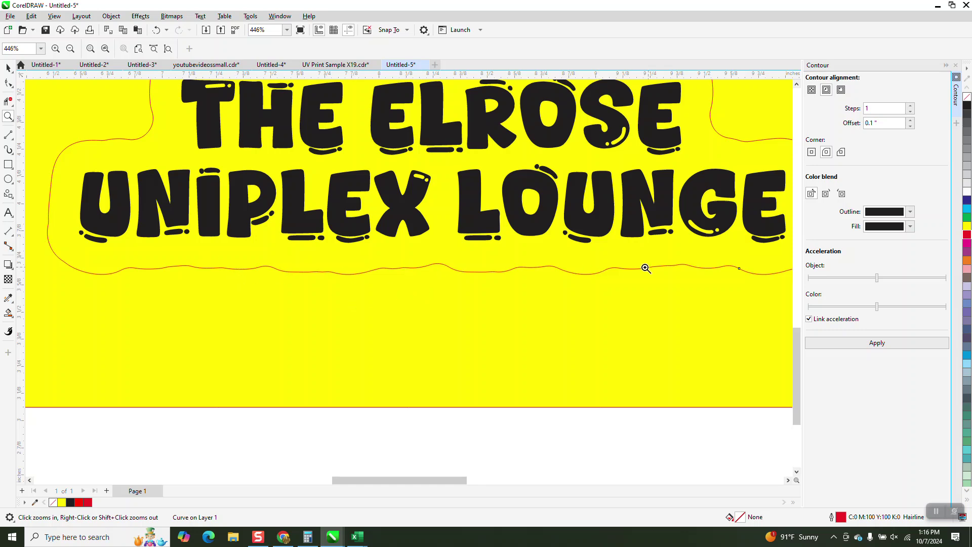
pyautogui.rightClick(287, 278)
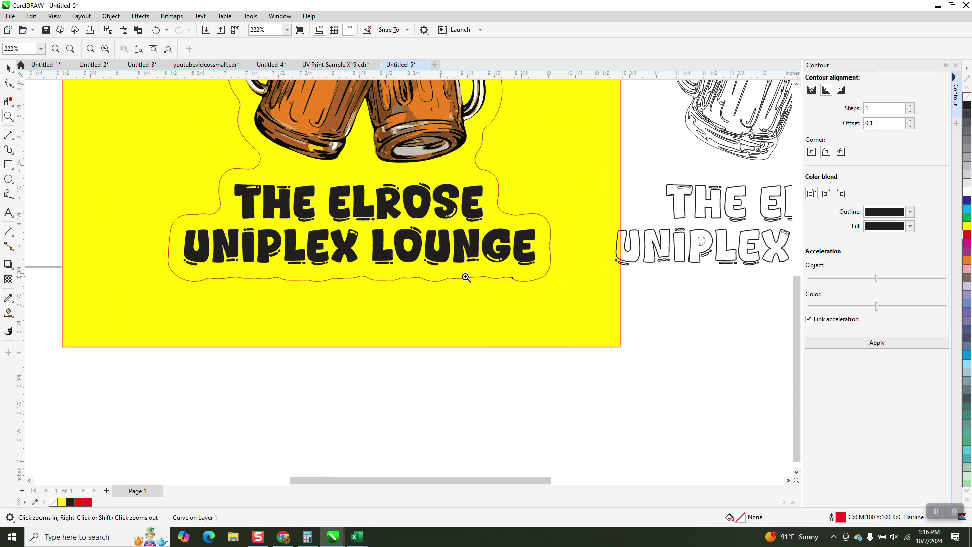
pyautogui.scroll(-2, 466, 277)
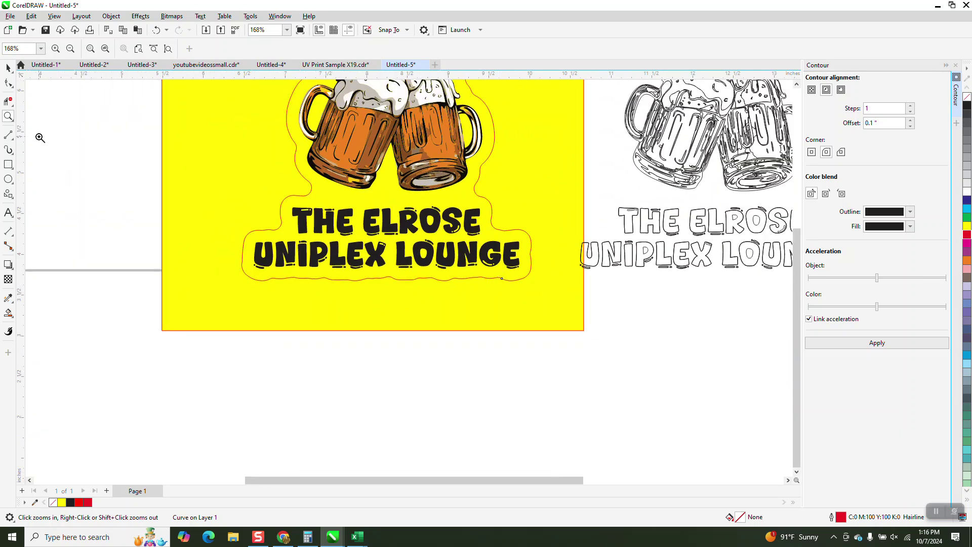
pyautogui.moveTo(211, 221); pyautogui.dragTo(648, 352)
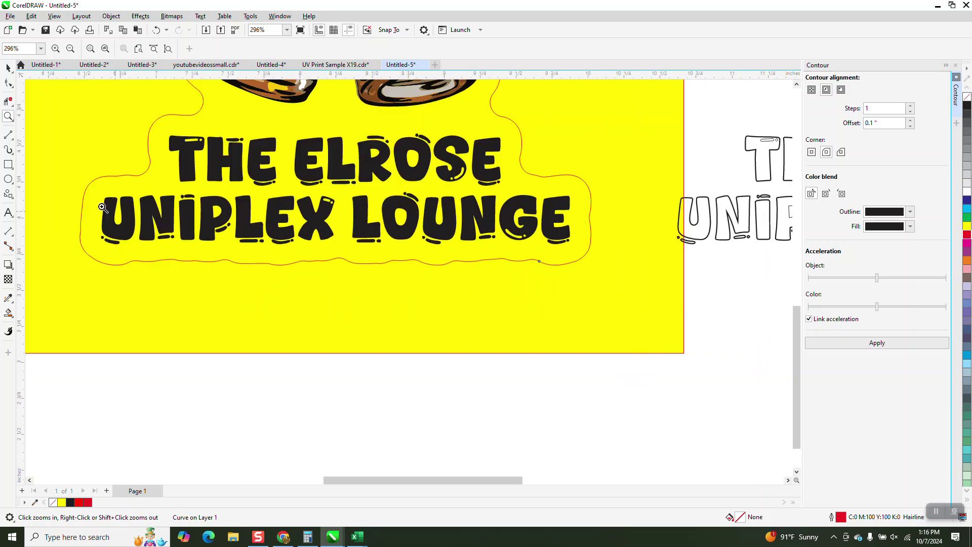
# - Brush the contour's bottom edge under THE ELROSE UNIPLEX LOUNGE with a 0.5-inch Smooth tool
pyautogui.click(14, 88)
pyautogui.click(41, 99)
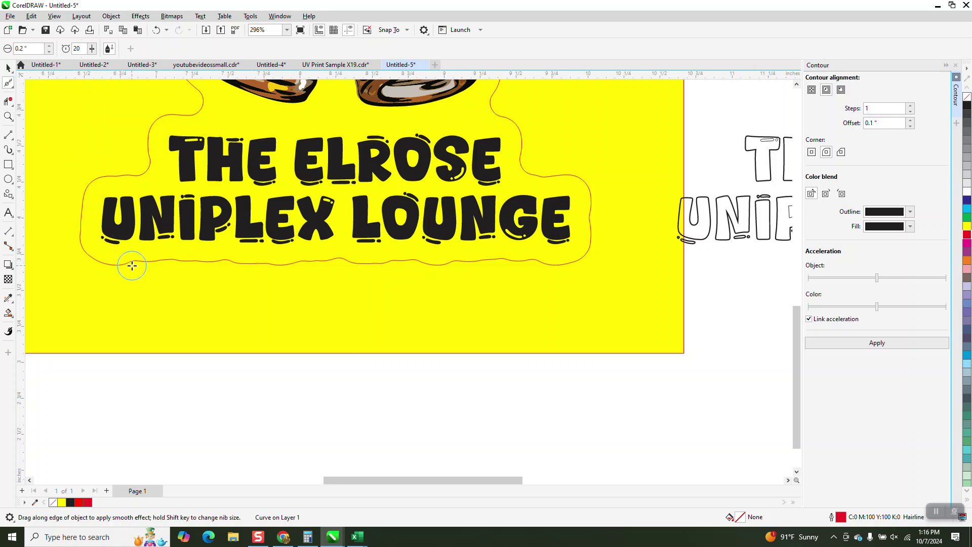
pyautogui.moveTo(132, 265); pyautogui.dragTo(380, 263)
pyautogui.click(36, 48)
pyautogui.write('.5')
pyautogui.press('Return')
pyautogui.moveTo(222, 261)
pyautogui.mouseDown()
pyautogui.moveTo(431, 271)
pyautogui.moveTo(523, 261)
pyautogui.moveTo(233, 252)
pyautogui.moveTo(126, 265)
pyautogui.moveTo(568, 260)
pyautogui.mouseUp()
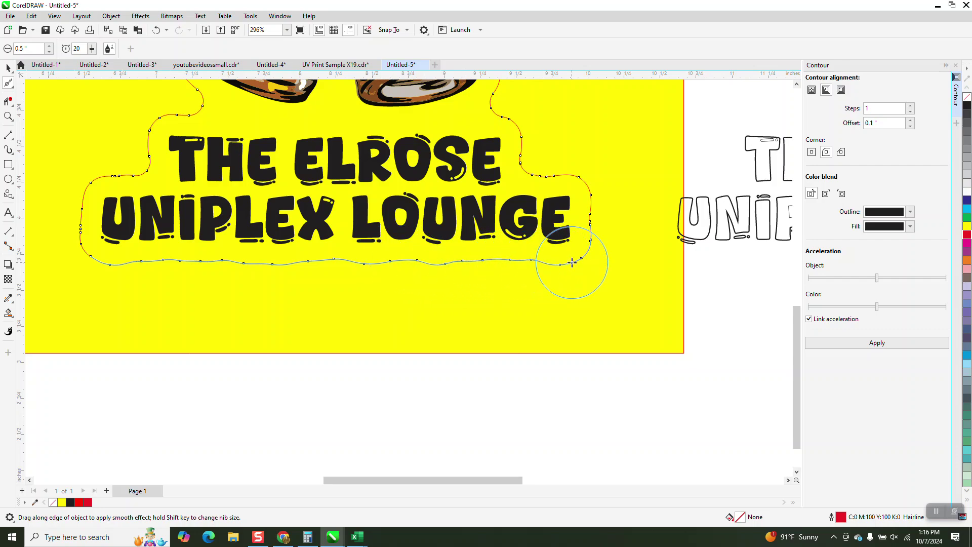
pyautogui.scroll(-3, 517, 329)
pyautogui.scroll(-3, 382, 378)
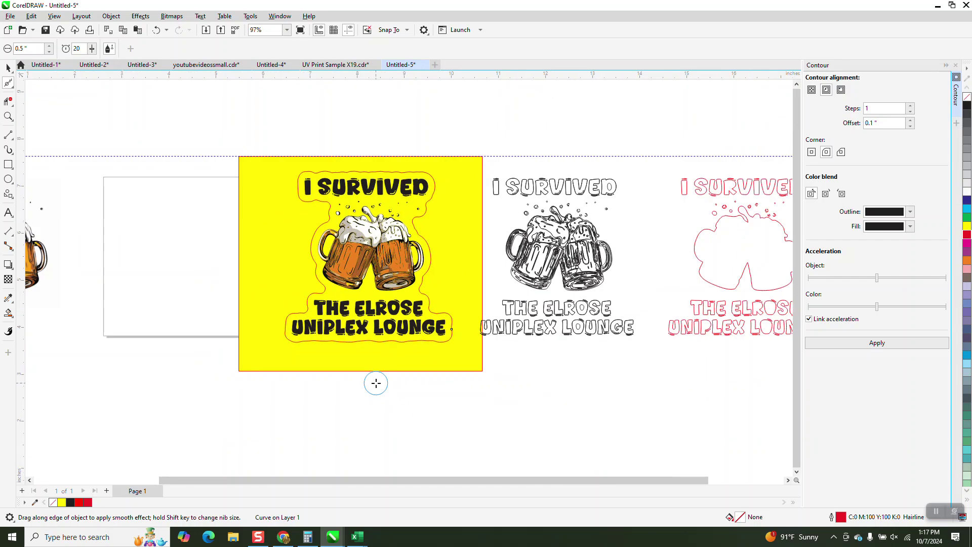
pyautogui.click(8, 117)
pyautogui.moveTo(249, 153); pyautogui.dragTo(533, 298)
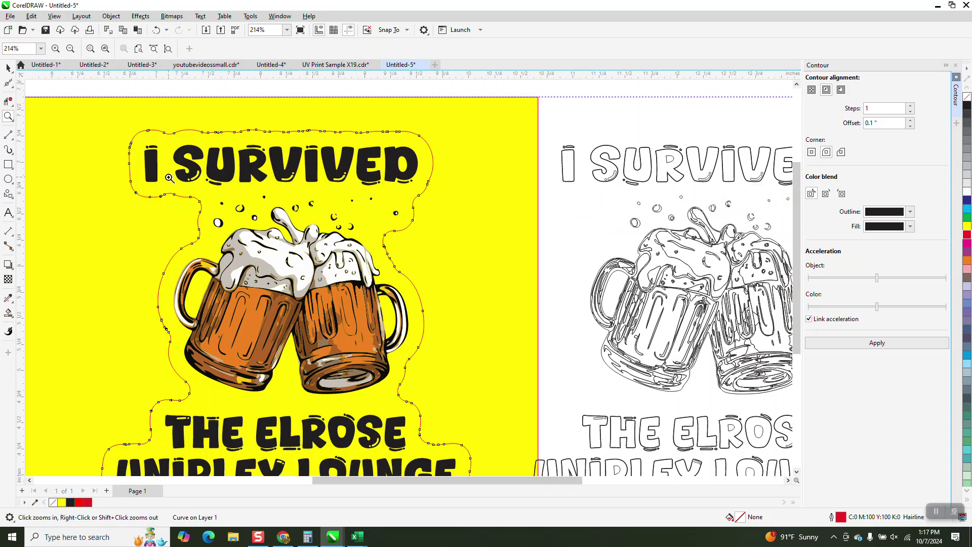
# - With the Smooth tool, brush the contour above I SURVIVED, its upper-right side and left edge
pyautogui.click(13, 89)
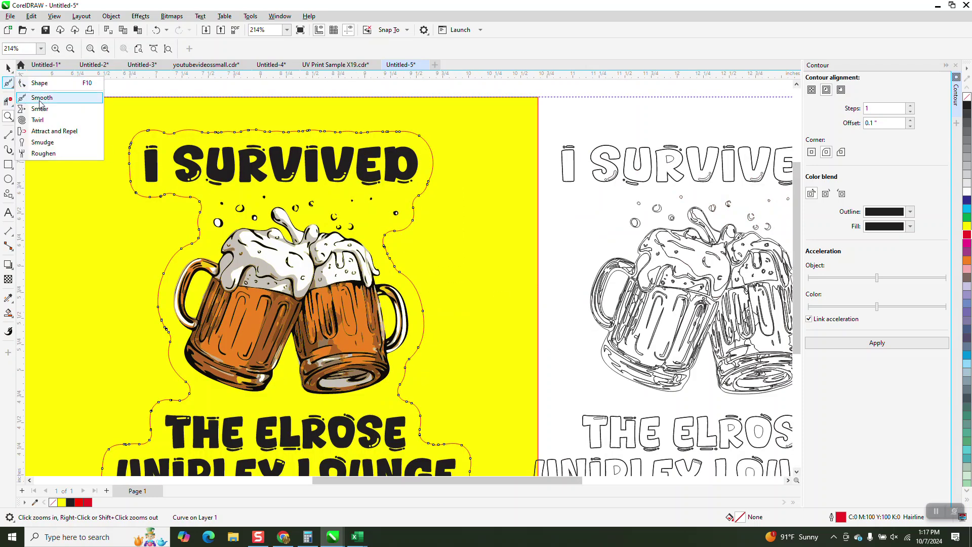
pyautogui.click(40, 100)
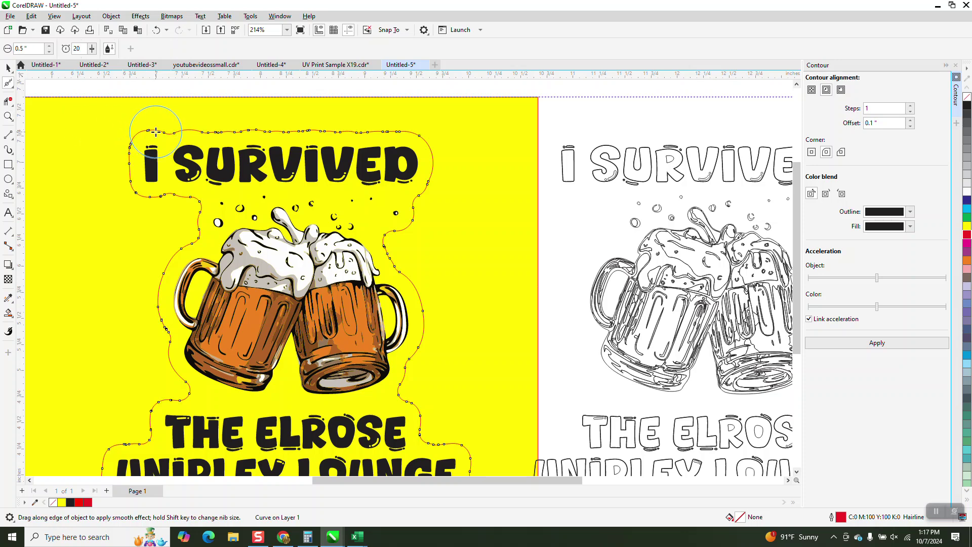
pyautogui.moveTo(147, 132)
pyautogui.mouseDown()
pyautogui.moveTo(334, 125)
pyautogui.moveTo(414, 134)
pyautogui.moveTo(189, 129)
pyautogui.moveTo(148, 145)
pyautogui.moveTo(144, 182)
pyautogui.moveTo(206, 195)
pyautogui.moveTo(211, 212)
pyautogui.moveTo(154, 290)
pyautogui.moveTo(158, 333)
pyautogui.moveTo(180, 382)
pyautogui.moveTo(163, 402)
pyautogui.moveTo(170, 347)
pyautogui.moveTo(162, 276)
pyautogui.moveTo(208, 218)
pyautogui.moveTo(195, 199)
pyautogui.moveTo(123, 178)
pyautogui.moveTo(147, 135)
pyautogui.moveTo(421, 156)
pyautogui.moveTo(429, 183)
pyautogui.moveTo(394, 237)
pyautogui.moveTo(426, 334)
pyautogui.moveTo(411, 400)
pyautogui.moveTo(434, 429)
pyautogui.moveTo(498, 442)
pyautogui.mouseUp()
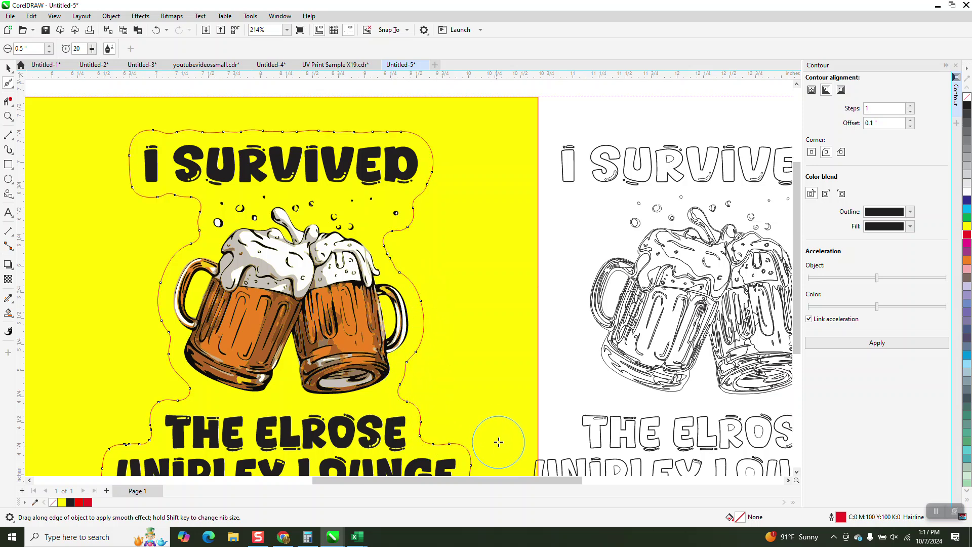
pyautogui.scroll(-2, 473, 375)
pyautogui.moveTo(440, 256)
pyautogui.mouseDown()
pyautogui.moveTo(424, 243)
pyautogui.moveTo(402, 272)
pyautogui.moveTo(407, 324)
pyautogui.moveTo(461, 446)
pyautogui.moveTo(236, 431)
pyautogui.mouseUp()
pyautogui.moveTo(228, 409)
pyautogui.mouseDown()
pyautogui.moveTo(268, 374)
pyautogui.moveTo(264, 333)
pyautogui.moveTo(298, 257)
pyautogui.moveTo(237, 237)
pyautogui.moveTo(259, 195)
pyautogui.moveTo(401, 194)
pyautogui.moveTo(433, 217)
pyautogui.moveTo(408, 276)
pyautogui.moveTo(423, 377)
pyautogui.moveTo(467, 410)
pyautogui.moveTo(460, 436)
pyautogui.moveTo(426, 463)
pyautogui.mouseUp()
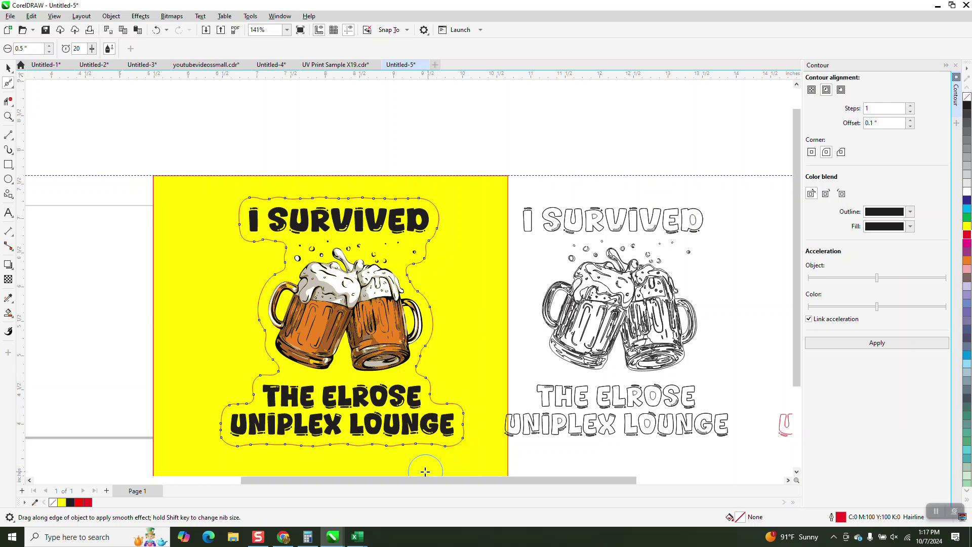
pyautogui.click(8, 118)
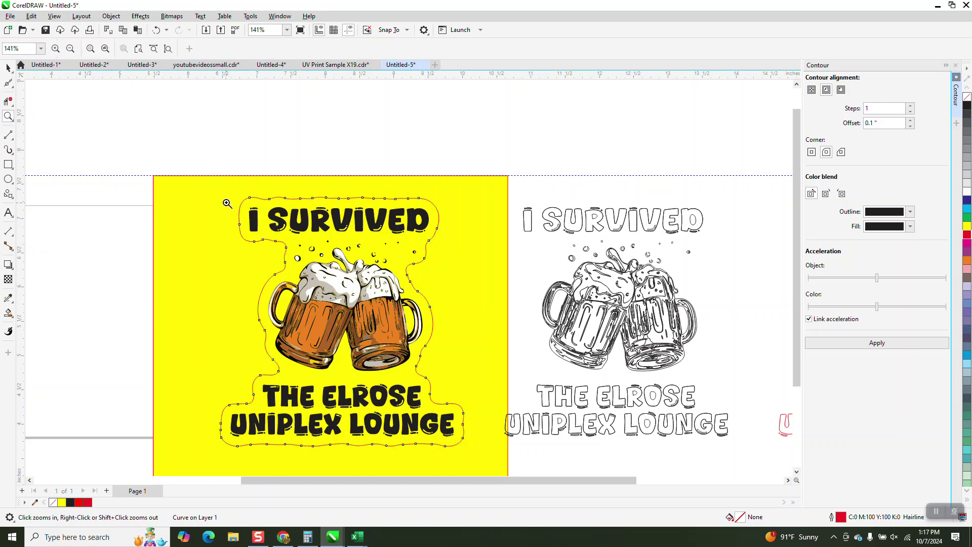
pyautogui.scroll(-3, 605, 457)
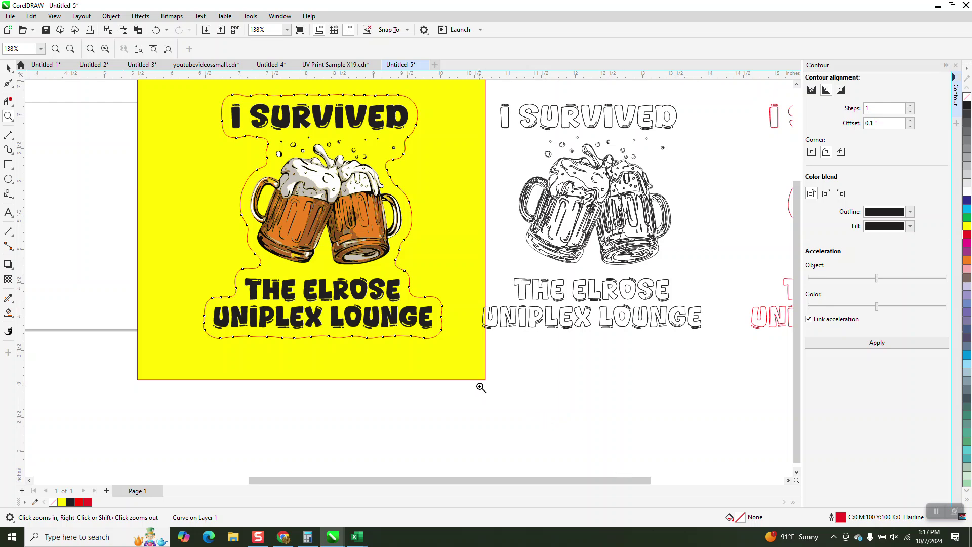
# - Zoom to I SURVIVED and smooth the contour's top, right side and upper-left edge
pyautogui.moveTo(438, 147); pyautogui.dragTo(484, 167)
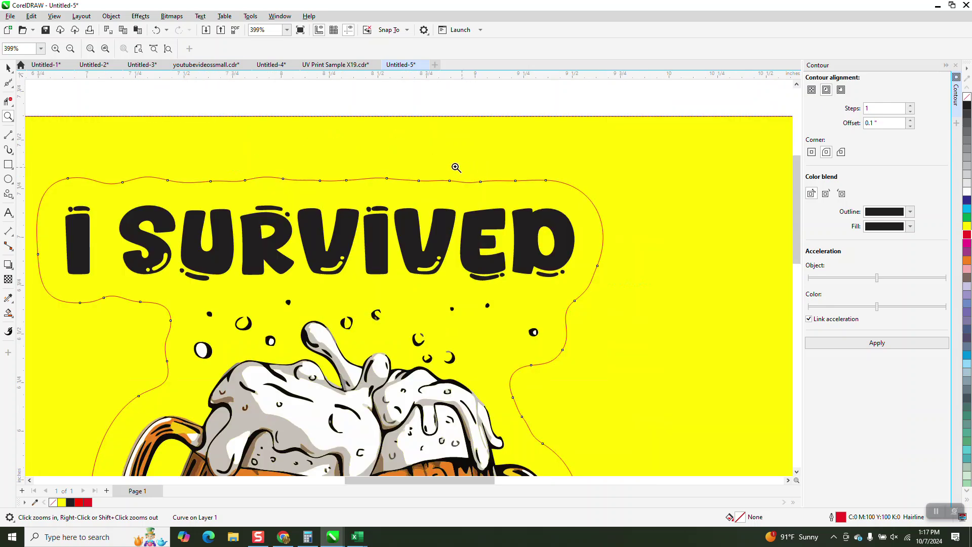
pyautogui.click(6, 83)
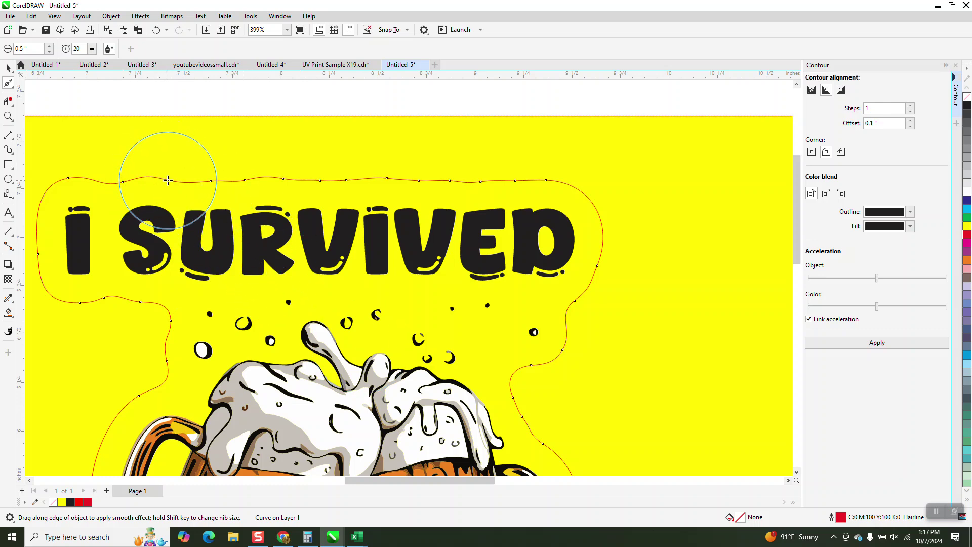
pyautogui.moveTo(168, 181)
pyautogui.mouseDown()
pyautogui.moveTo(511, 190)
pyautogui.moveTo(152, 184)
pyautogui.moveTo(383, 183)
pyautogui.moveTo(325, 178)
pyautogui.moveTo(402, 166)
pyautogui.moveTo(388, 162)
pyautogui.mouseUp()
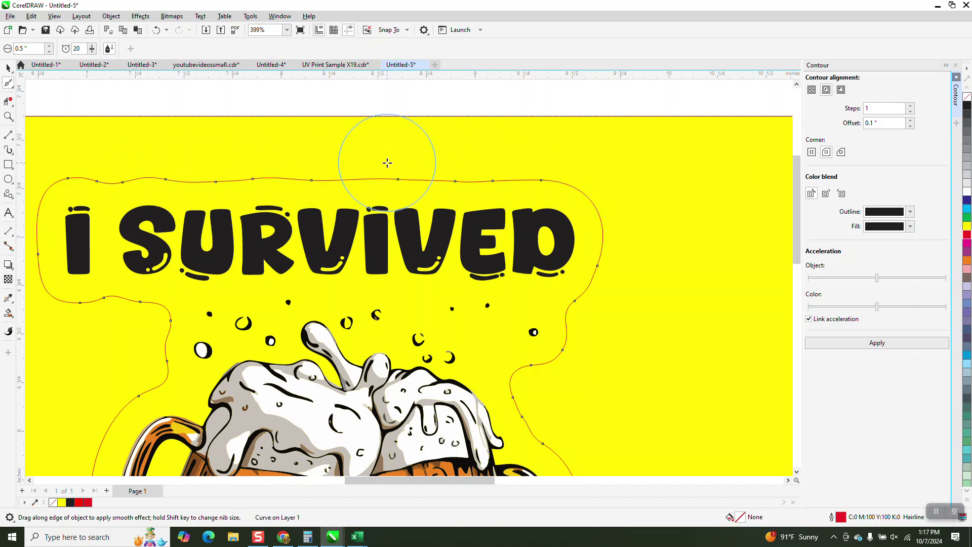
pyautogui.scroll(-2, 425, 172)
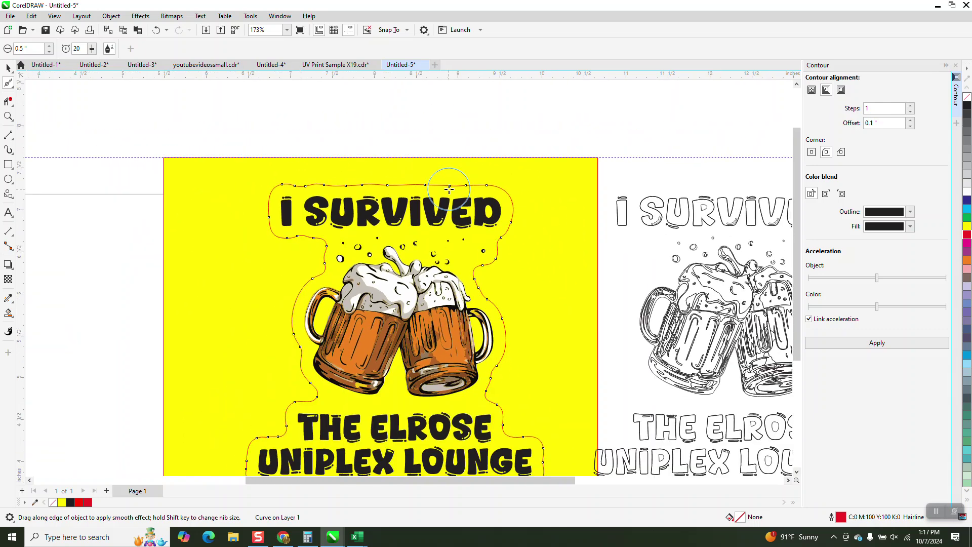
pyautogui.moveTo(469, 260)
pyautogui.mouseDown()
pyautogui.moveTo(483, 301)
pyautogui.moveTo(495, 303)
pyautogui.moveTo(476, 269)
pyautogui.mouseUp()
pyautogui.moveTo(339, 251)
pyautogui.mouseDown()
pyautogui.moveTo(298, 242)
pyautogui.moveTo(302, 270)
pyautogui.moveTo(274, 323)
pyautogui.moveTo(286, 390)
pyautogui.moveTo(268, 426)
pyautogui.moveTo(244, 422)
pyautogui.mouseUp()
pyautogui.scroll(-2, 215, 300)
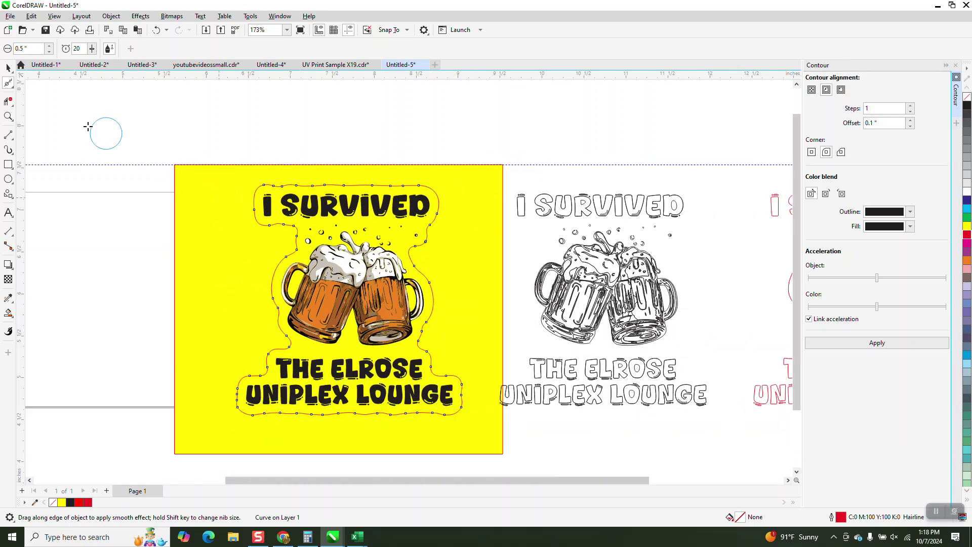
# - Zoom to the lower-left corner and smooth the contour's left edge beside UNIPLEX
pyautogui.click(8, 116)
pyautogui.moveTo(215, 355); pyautogui.dragTo(322, 428)
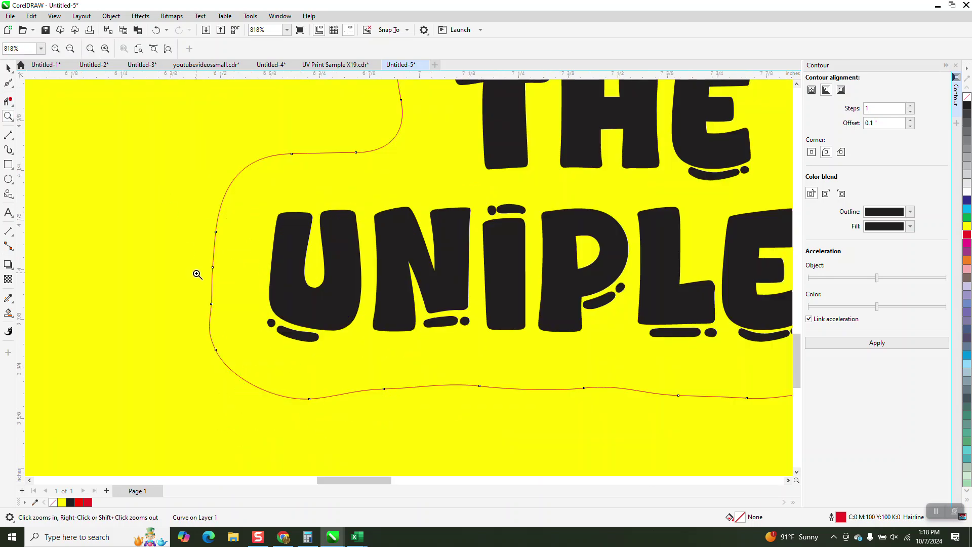
pyautogui.click(8, 83)
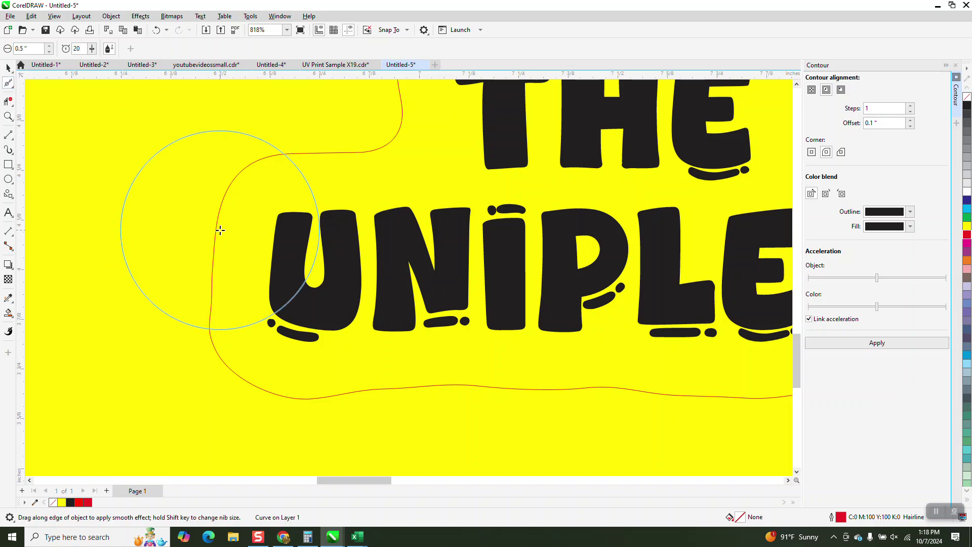
pyautogui.moveTo(217, 226)
pyautogui.mouseDown()
pyautogui.moveTo(199, 319)
pyautogui.moveTo(209, 302)
pyautogui.moveTo(405, 400)
pyautogui.moveTo(552, 434)
pyautogui.mouseUp()
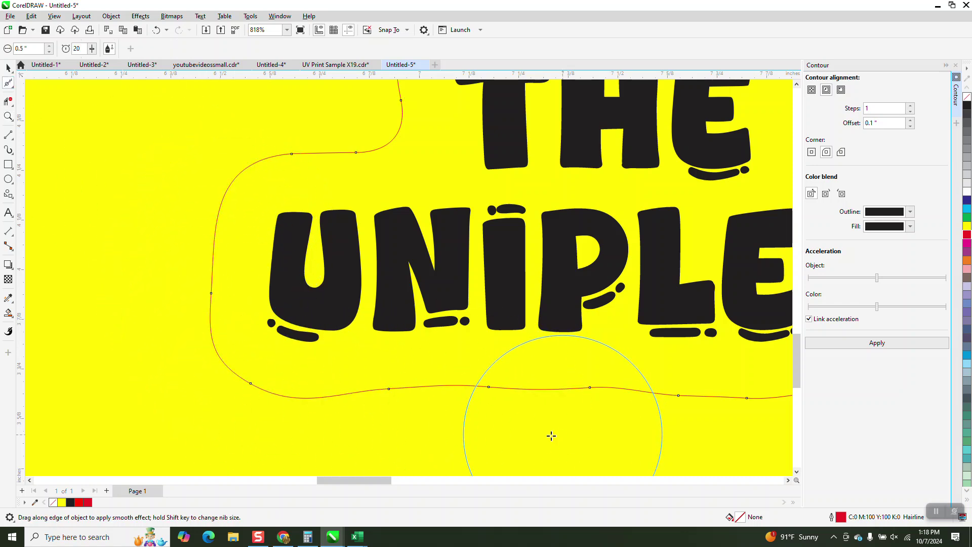
pyautogui.scroll(-1, 23, 274)
pyautogui.scroll(-8, 30, 264)
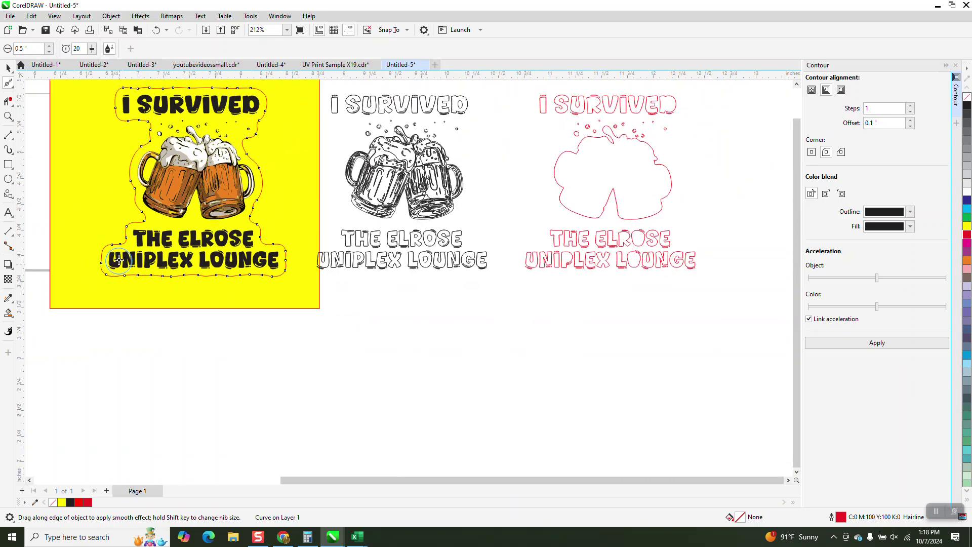
# - Fill the smoothed contour white and send it to the back of the page behind the artwork
pyautogui.click(8, 68)
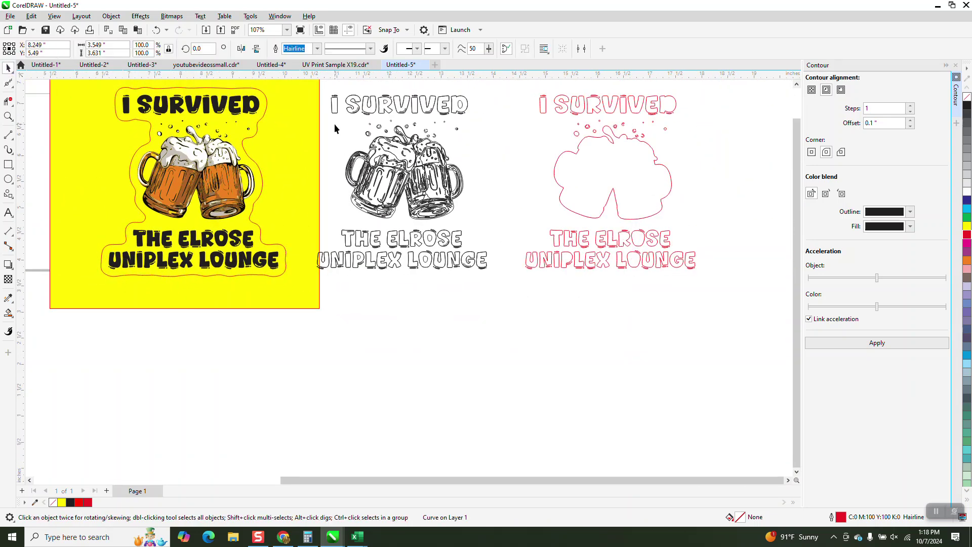
pyautogui.click(335, 123)
pyautogui.click(262, 118)
pyautogui.press('Down')
pyautogui.press('Down')
pyautogui.press('Down')
pyautogui.press('Down')
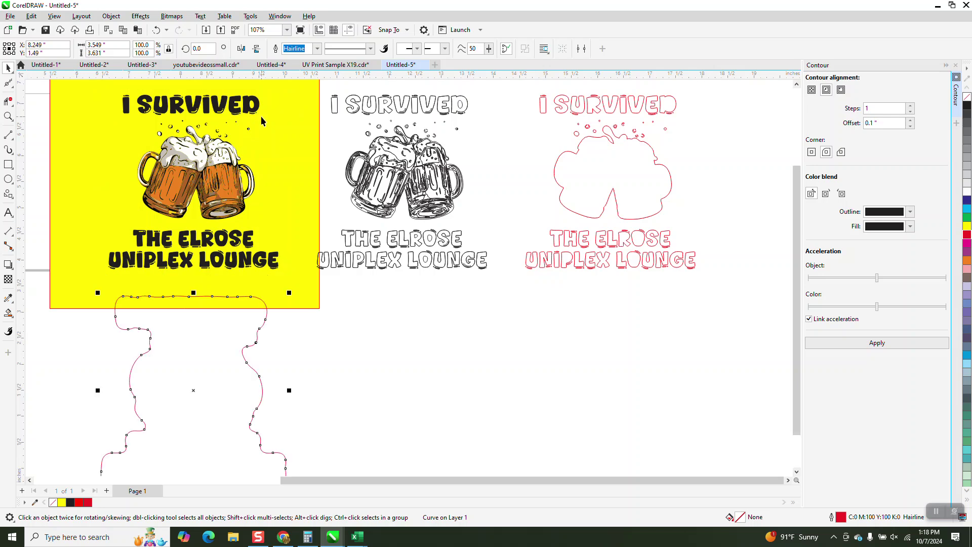
pyautogui.press('Down')
pyautogui.press('Down')
pyautogui.press('Down')
pyautogui.press('Down')
pyautogui.scroll(-3, 250, 117)
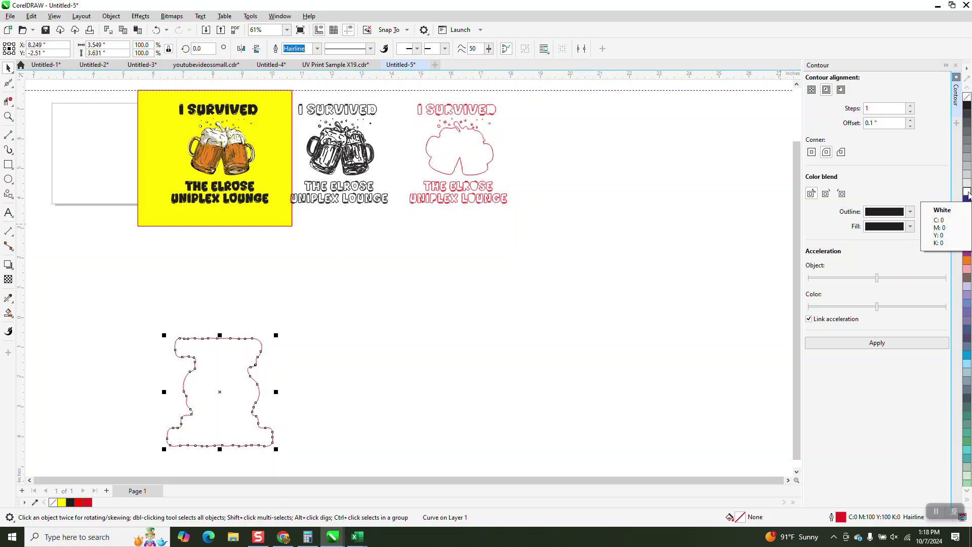
pyautogui.click(968, 194)
pyautogui.press('Up')
pyautogui.press('Up')
pyautogui.press('Up')
pyautogui.press('Up')
pyautogui.press('Up')
pyautogui.press('Up')
pyautogui.press('Up')
pyautogui.press('Up')
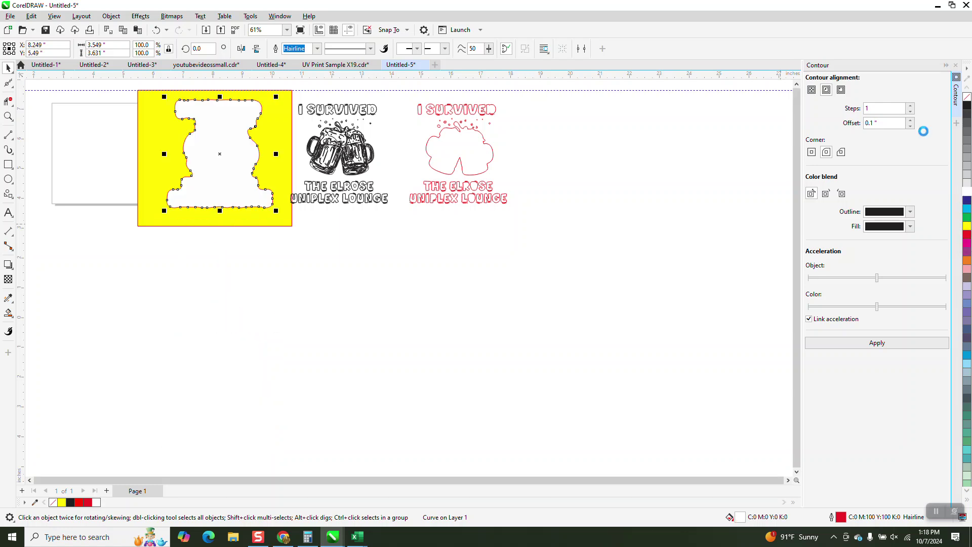
pyautogui.click(112, 16)
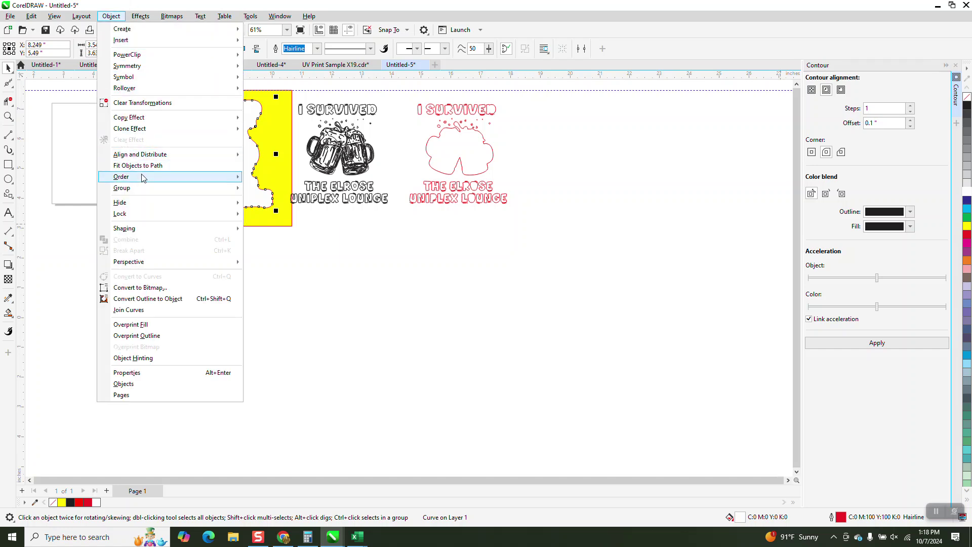
pyautogui.moveTo(234, 177)
pyautogui.click(278, 189)
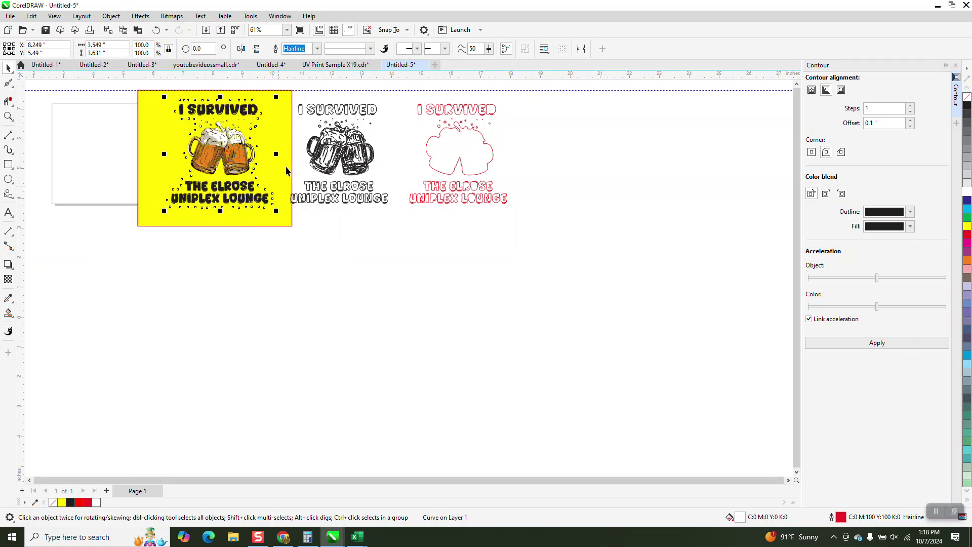
# - Replace the yellow background with a new yellow rectangle sent behind the sticker
pyautogui.click(289, 129)
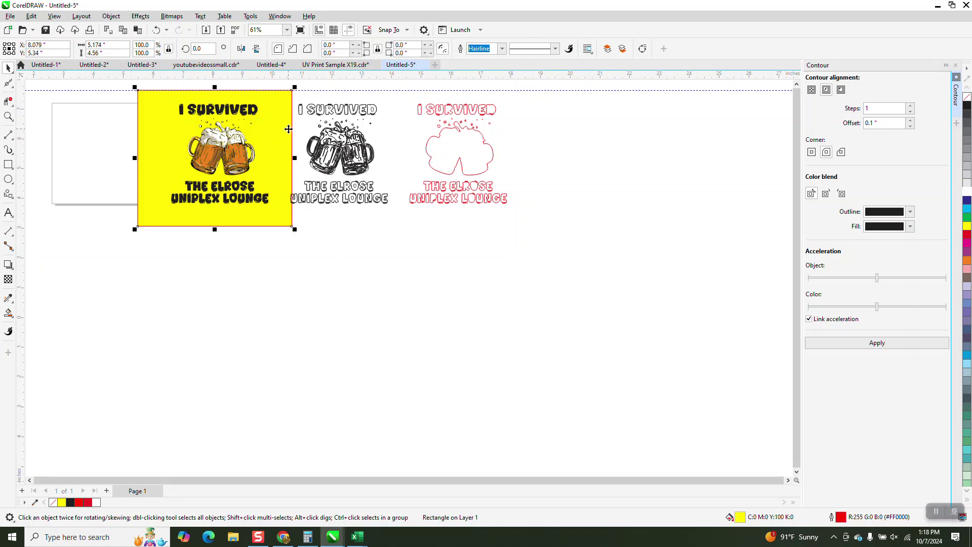
pyautogui.press('Delete')
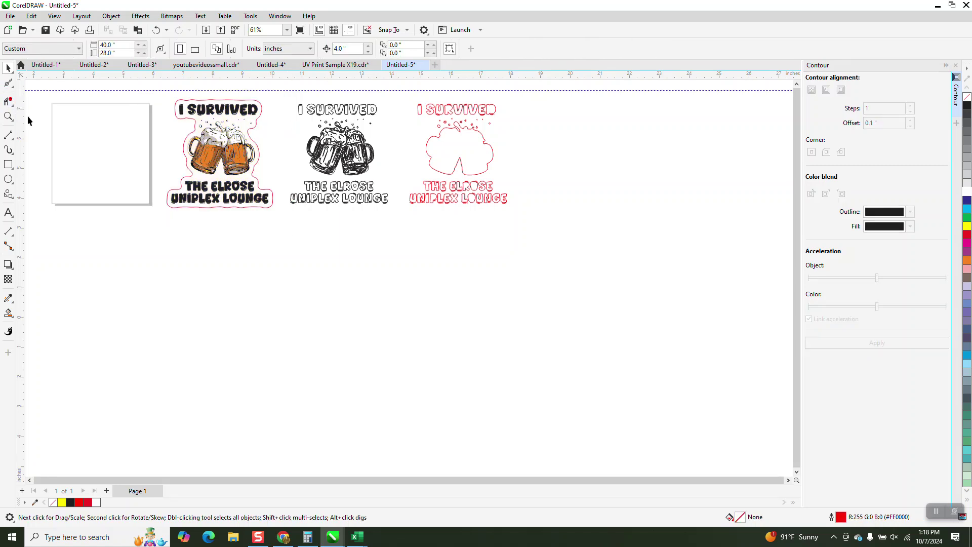
pyautogui.click(8, 164)
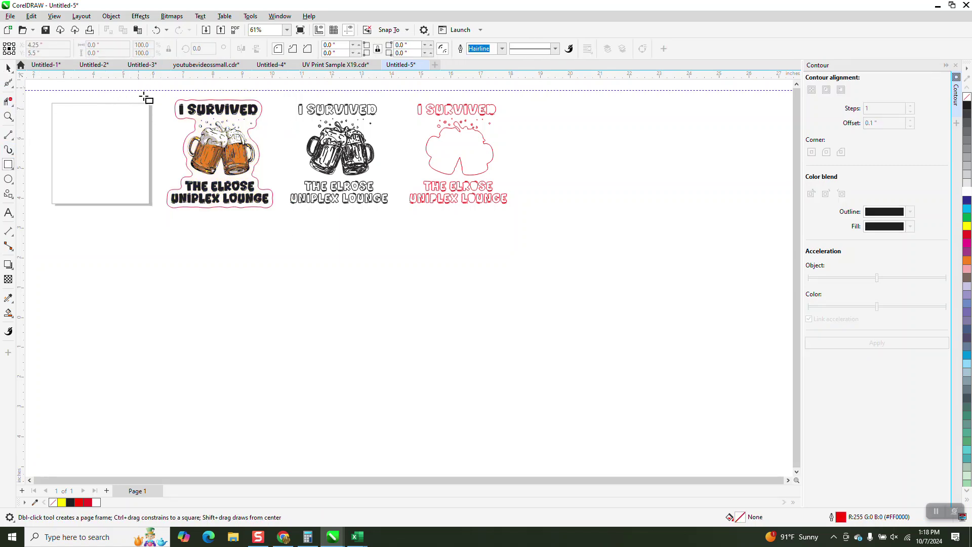
pyautogui.moveTo(140, 88); pyautogui.dragTo(284, 237)
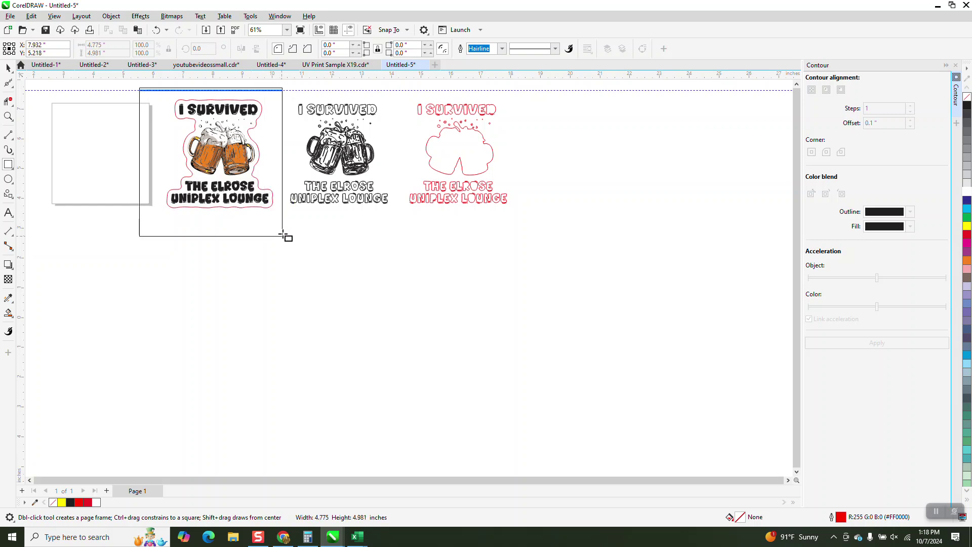
pyautogui.click(968, 227)
pyautogui.click(106, 16)
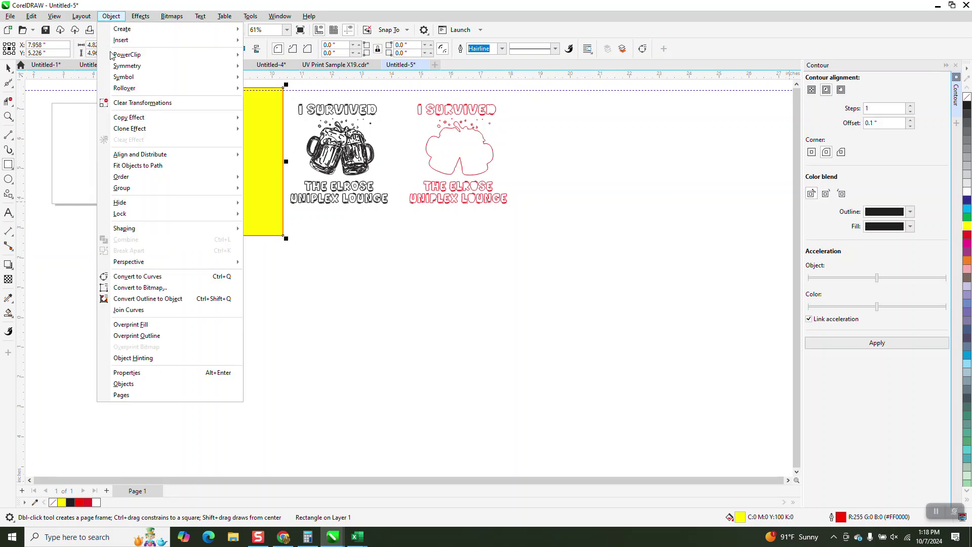
pyautogui.moveTo(131, 179)
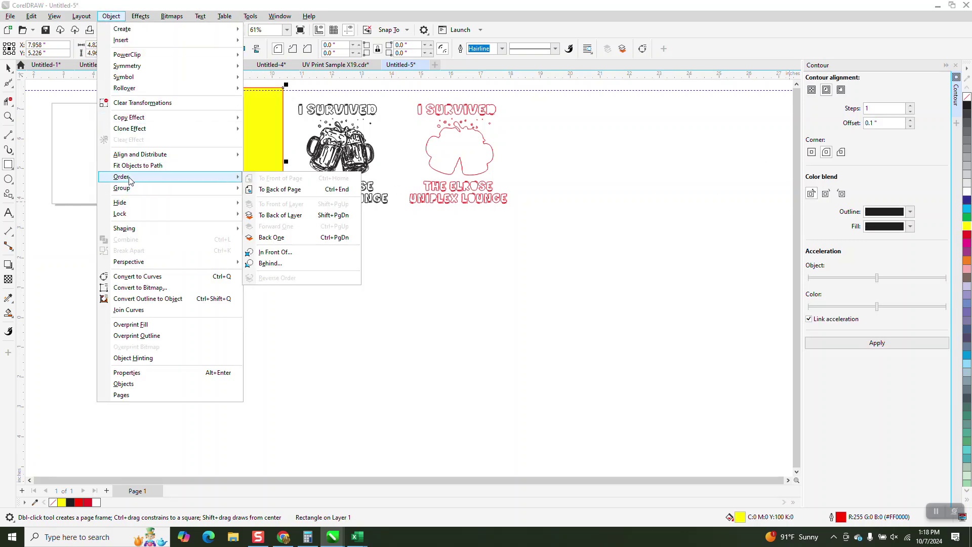
pyautogui.click(260, 189)
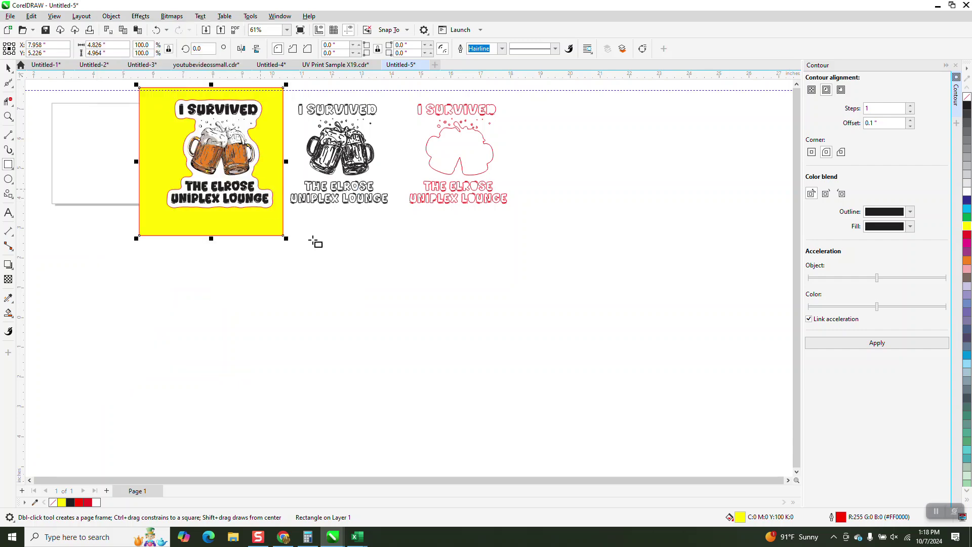
pyautogui.click(8, 116)
pyautogui.moveTo(315, 245); pyautogui.dragTo(314, 244)
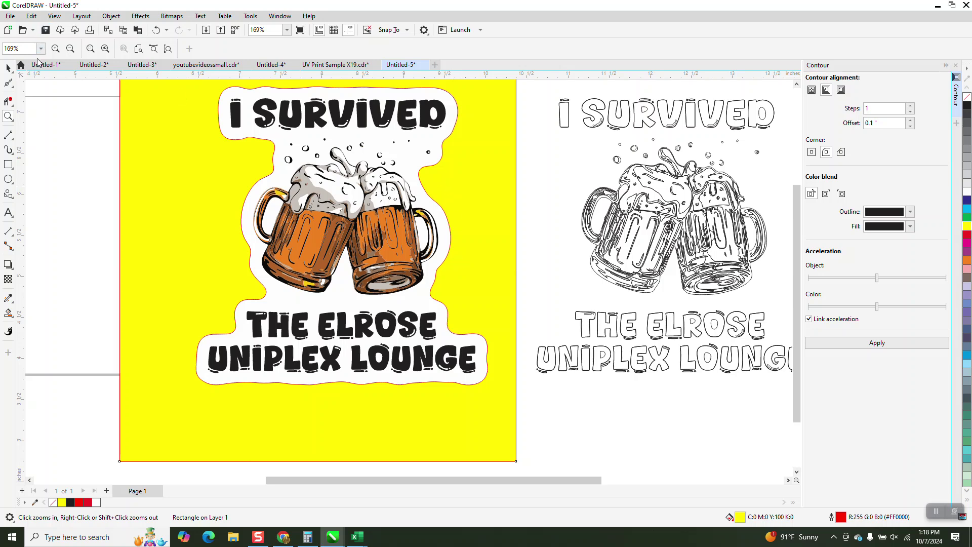
pyautogui.click(9, 68)
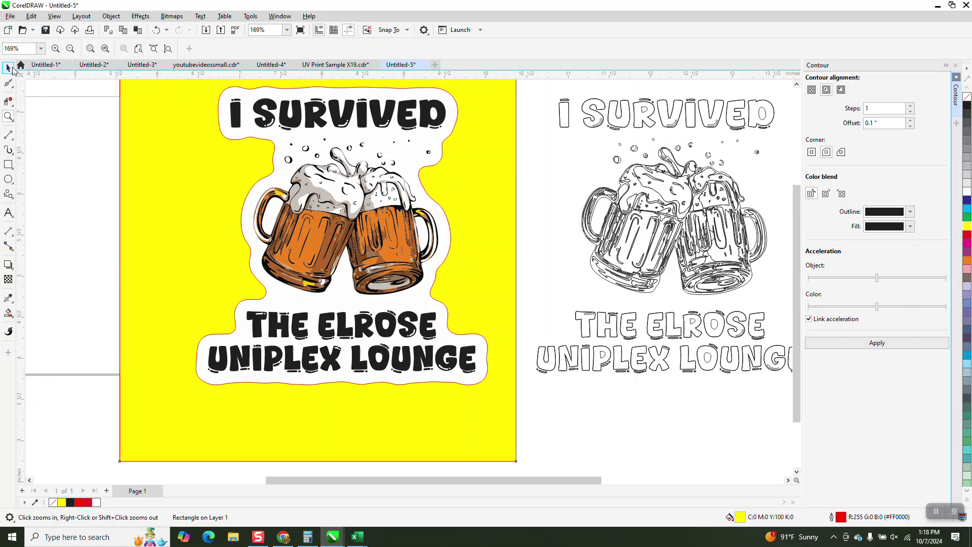
pyautogui.click(227, 121)
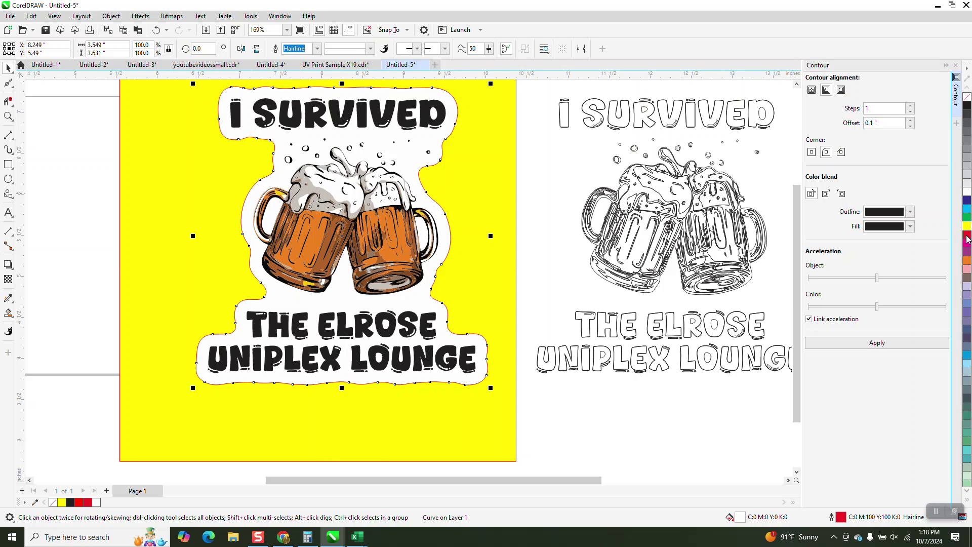
pyautogui.click(967, 274)
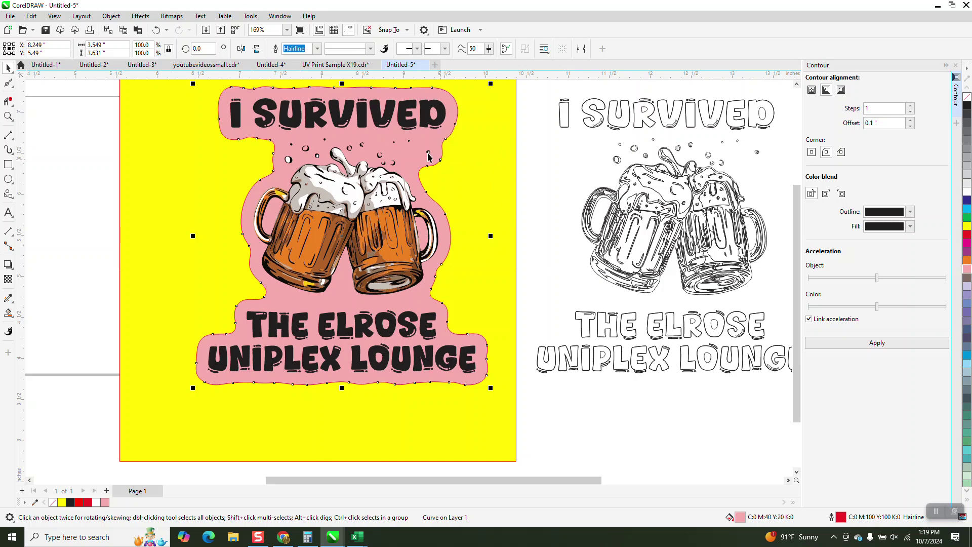
pyautogui.click(156, 30)
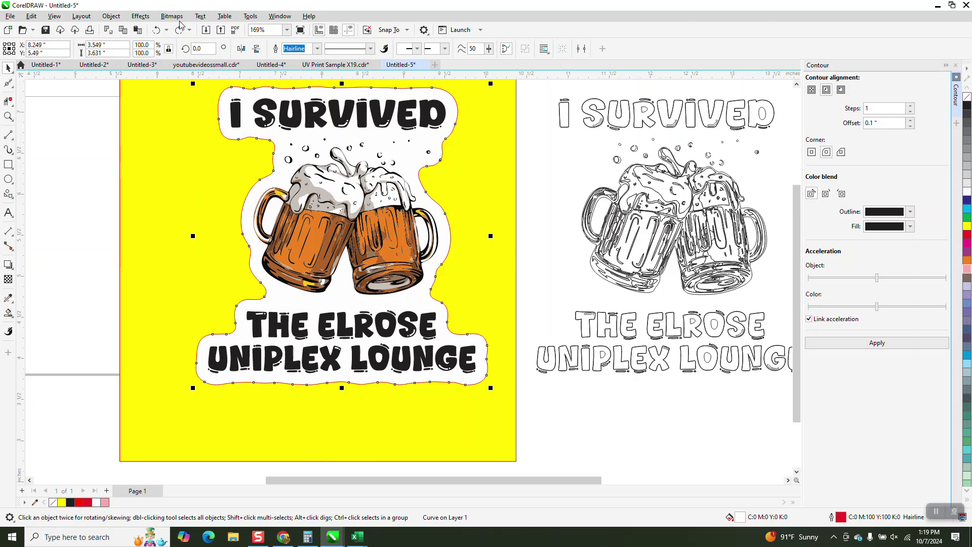
pyautogui.click(539, 187)
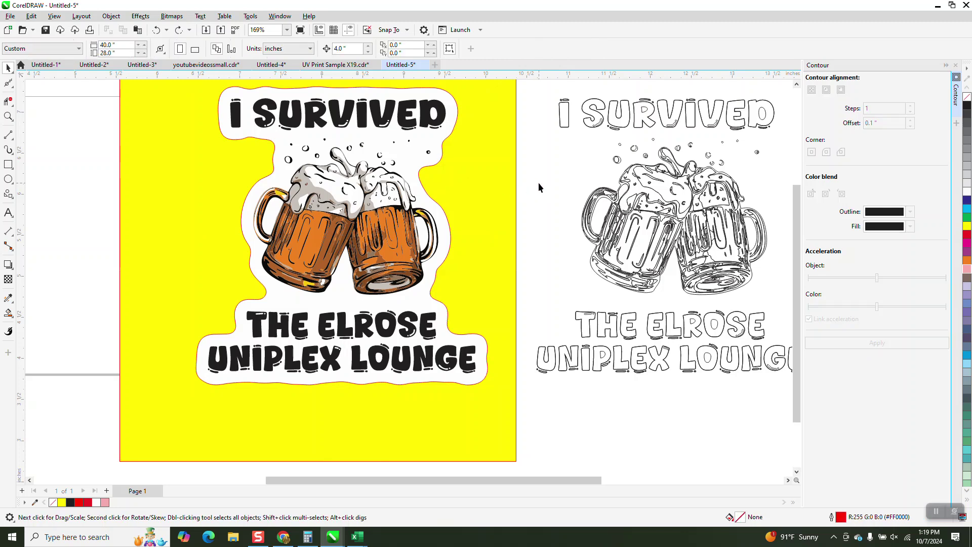